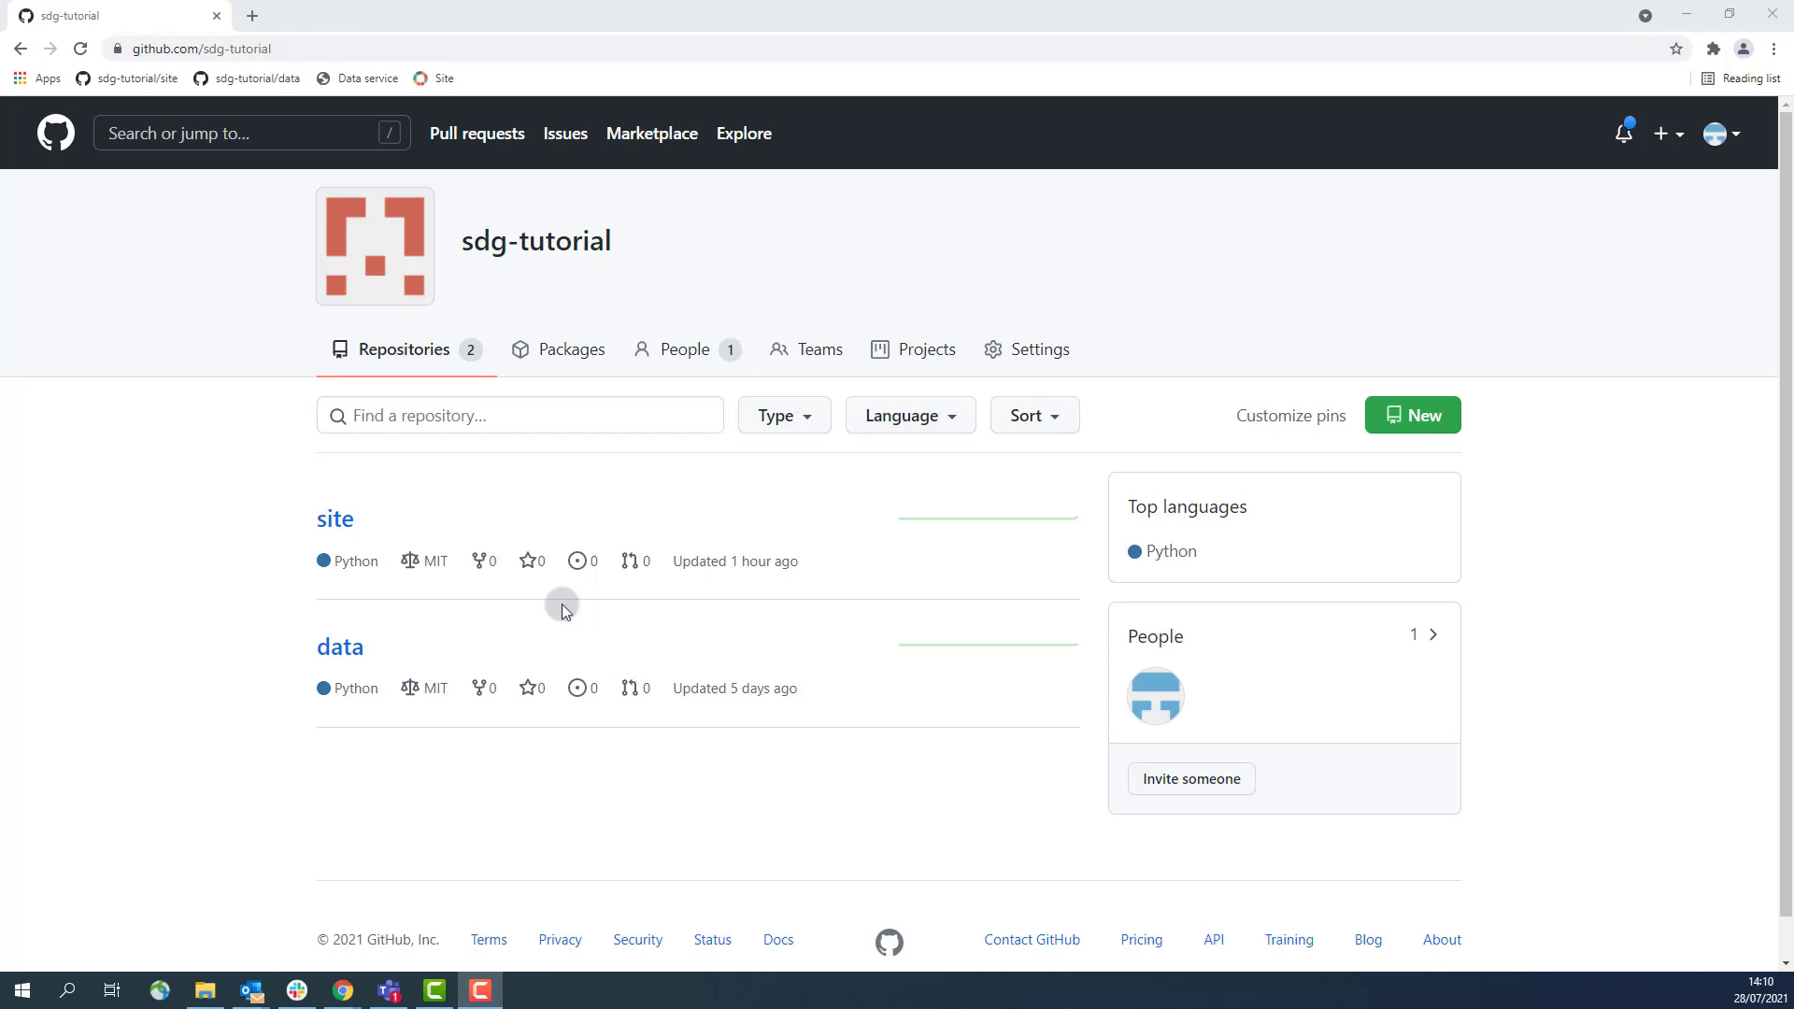
Open the README.md of the data repository for editing and add a blank line at its end.
click(342, 648)
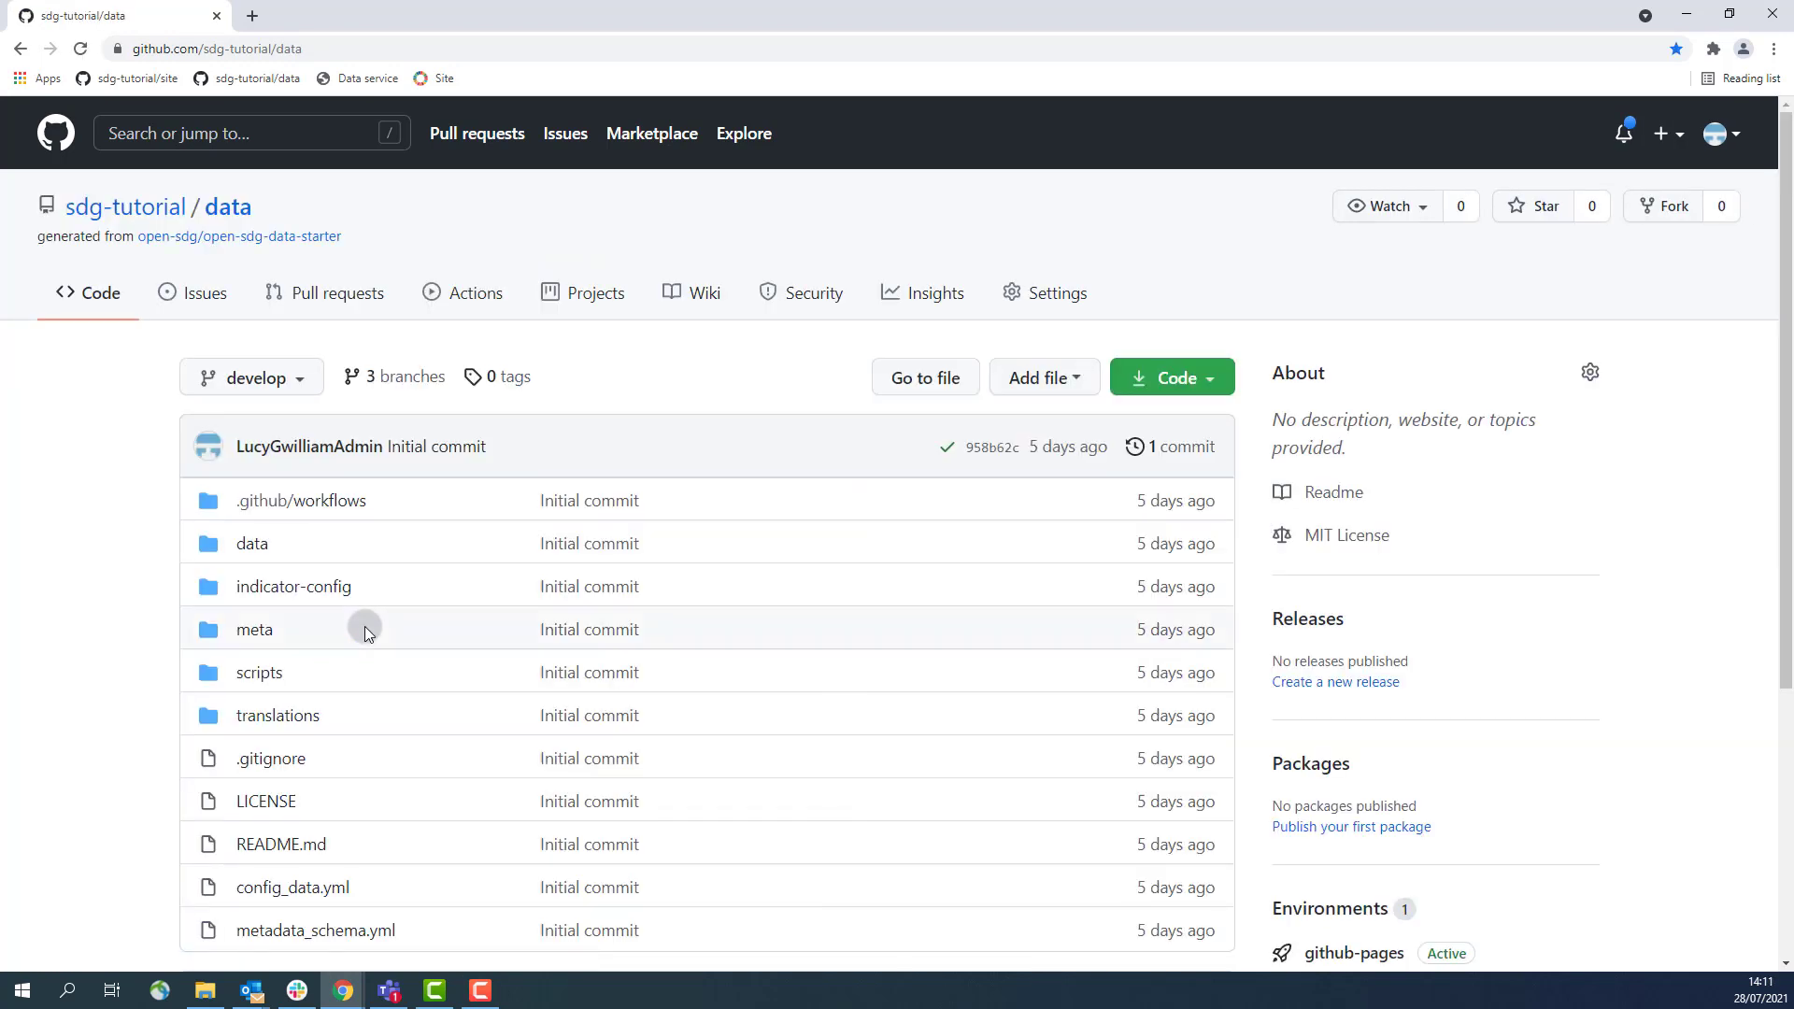
scroll(364, 626, down, 3)
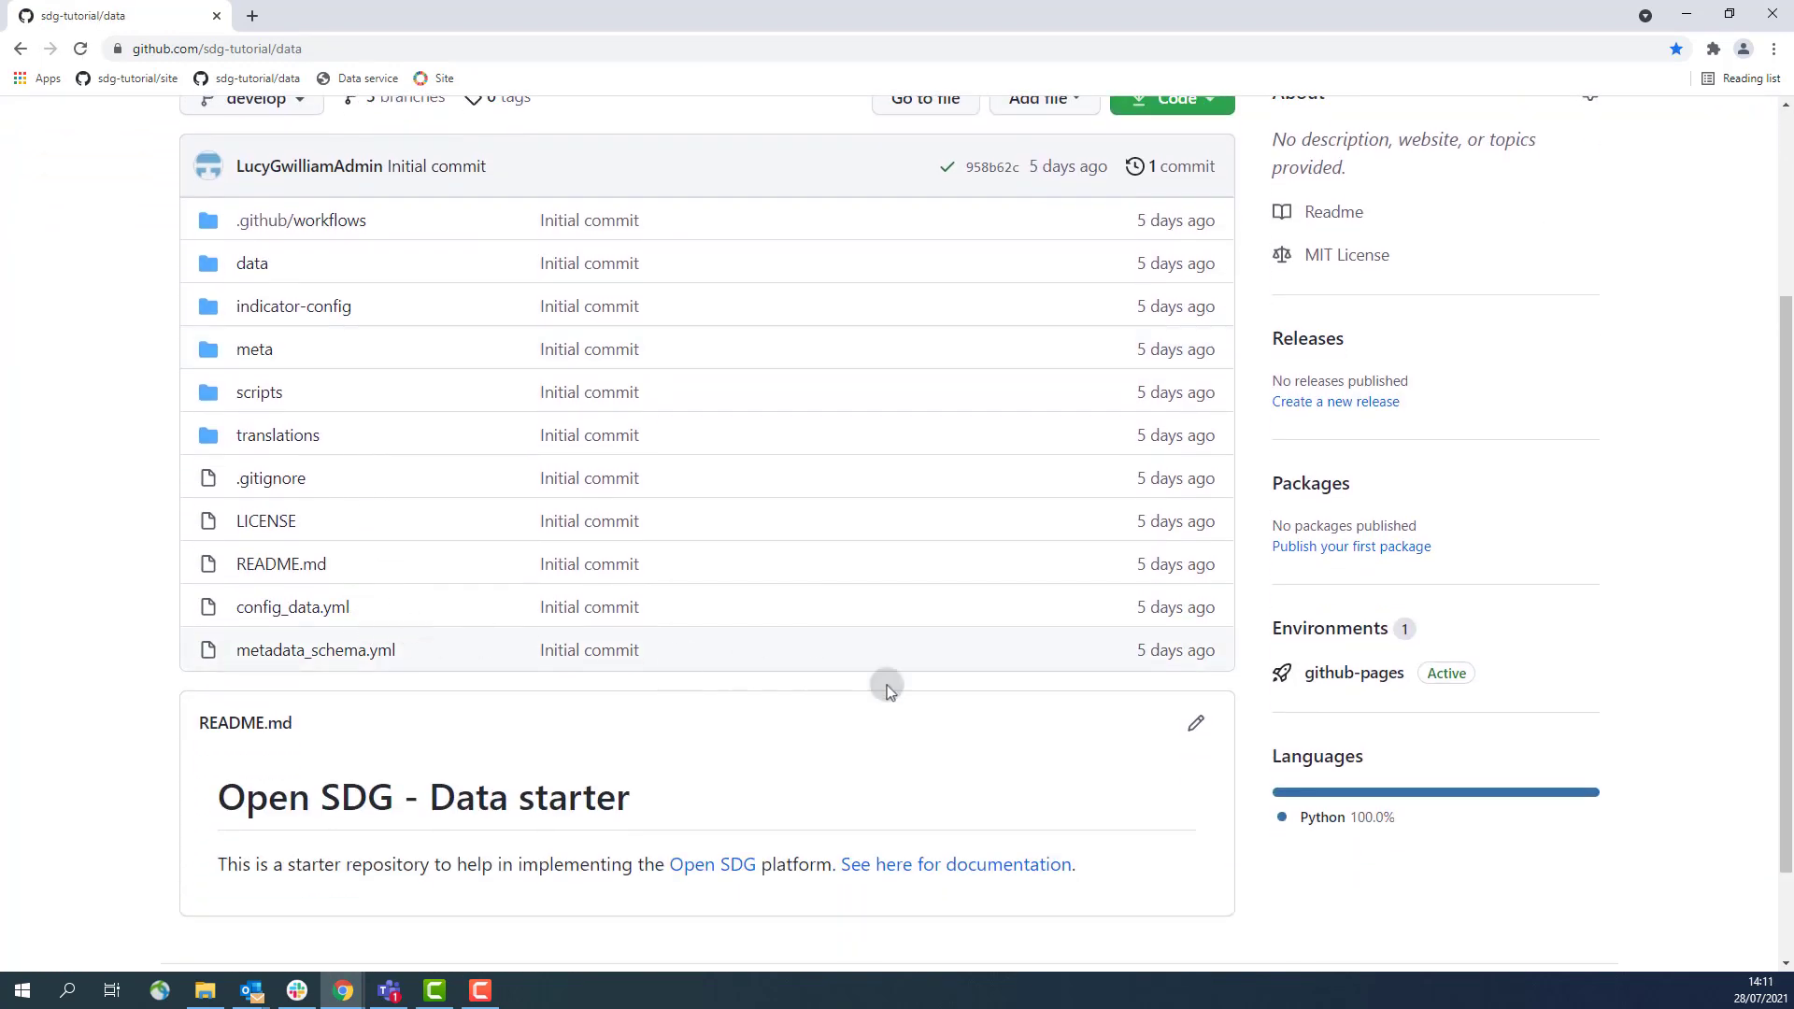
click(1200, 723)
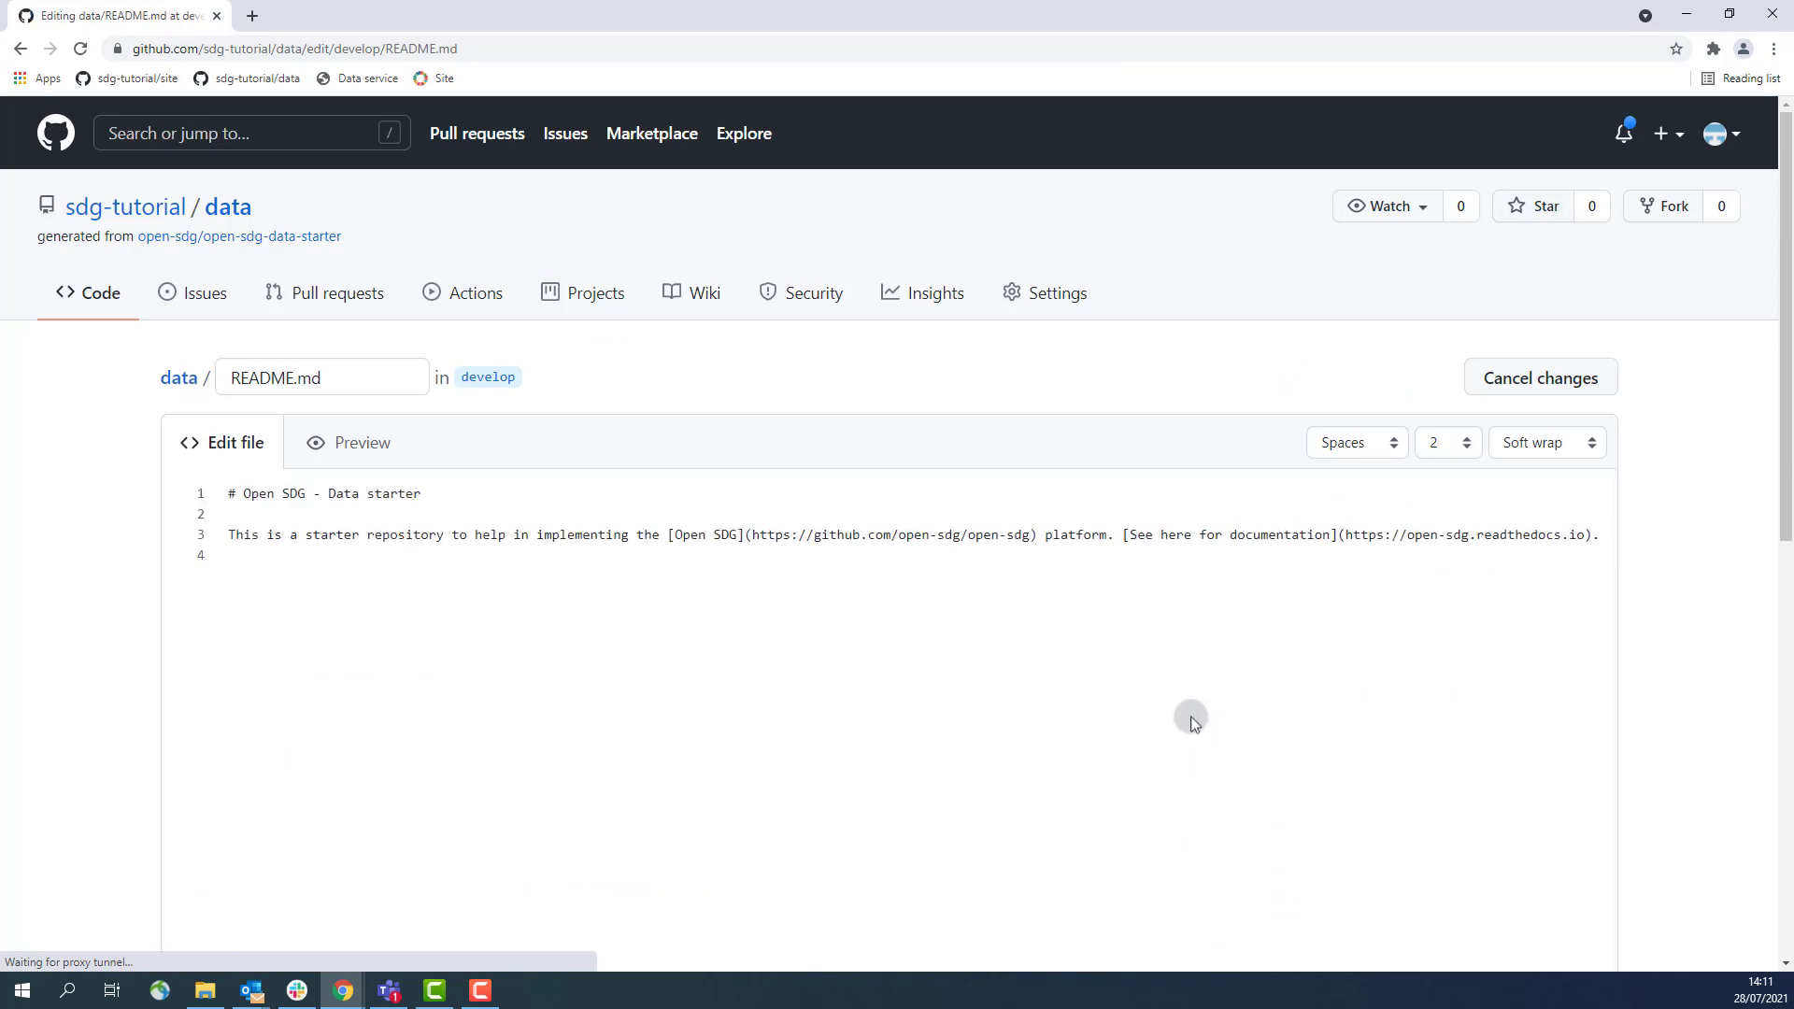
click(556, 552)
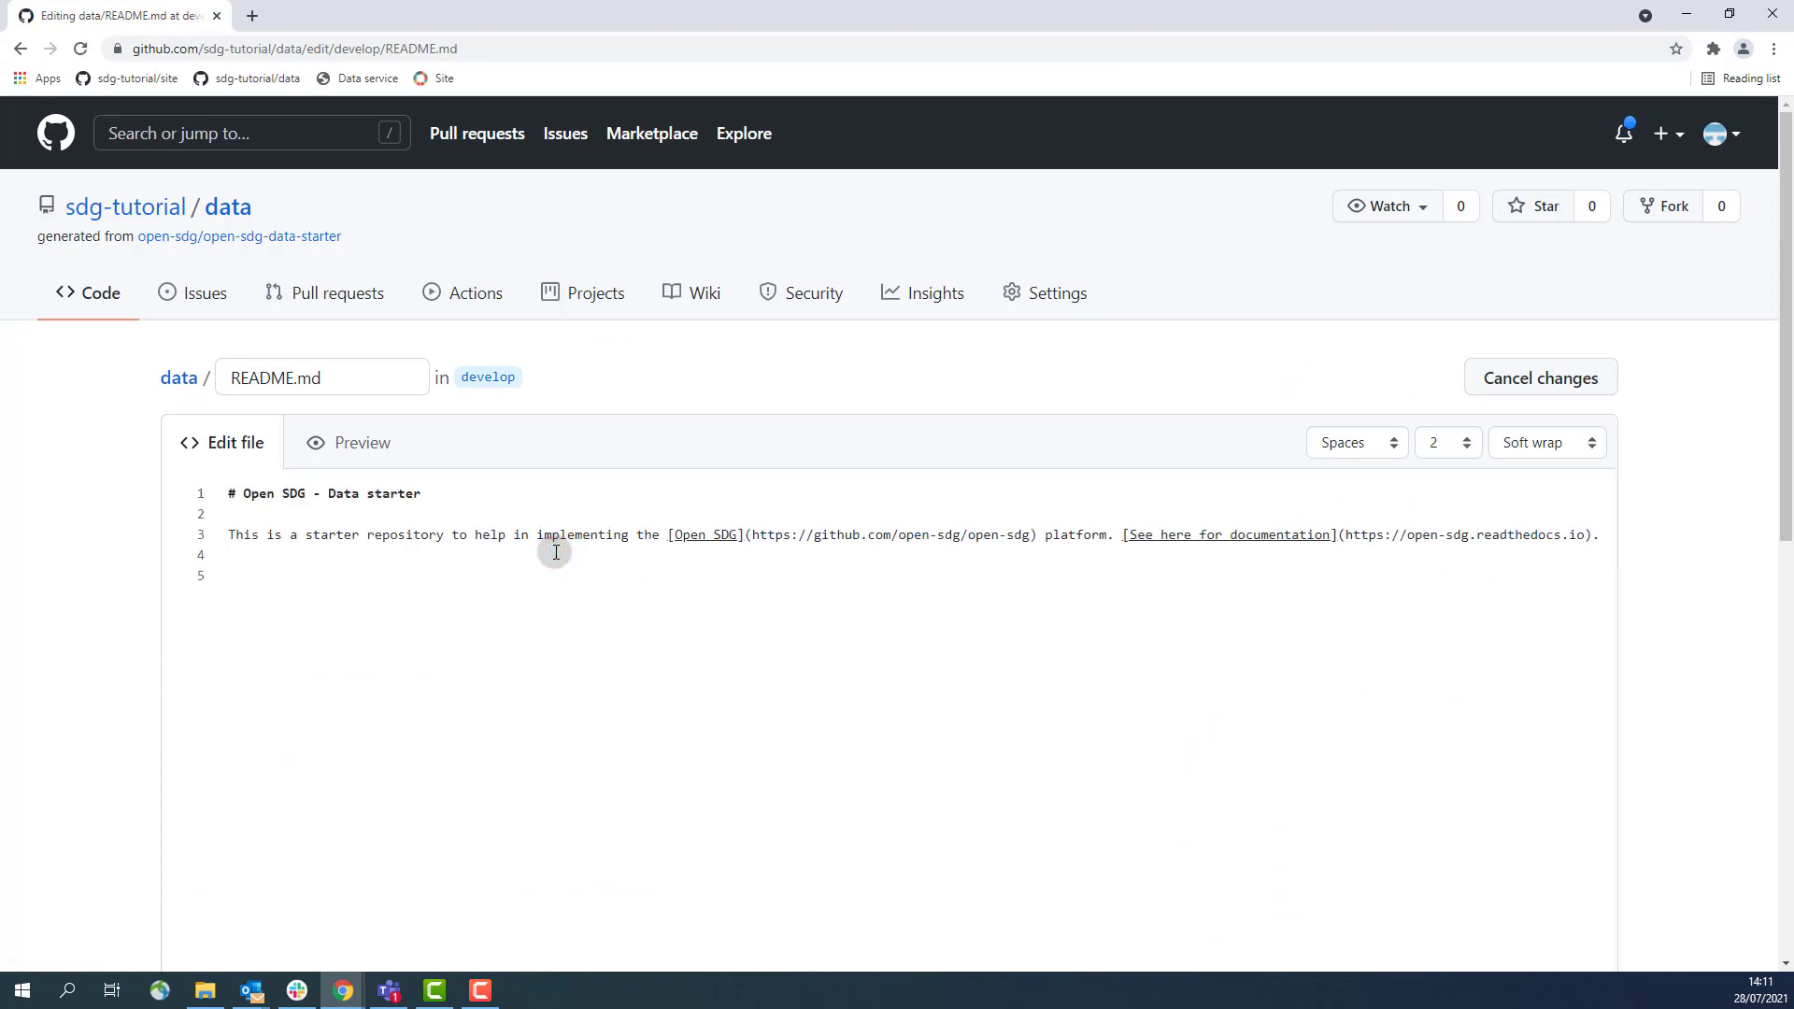
Propose the README change on a new branch with the commit message "Empty pull request" and create the pull request into develop.
scroll(556, 553, down, 5)
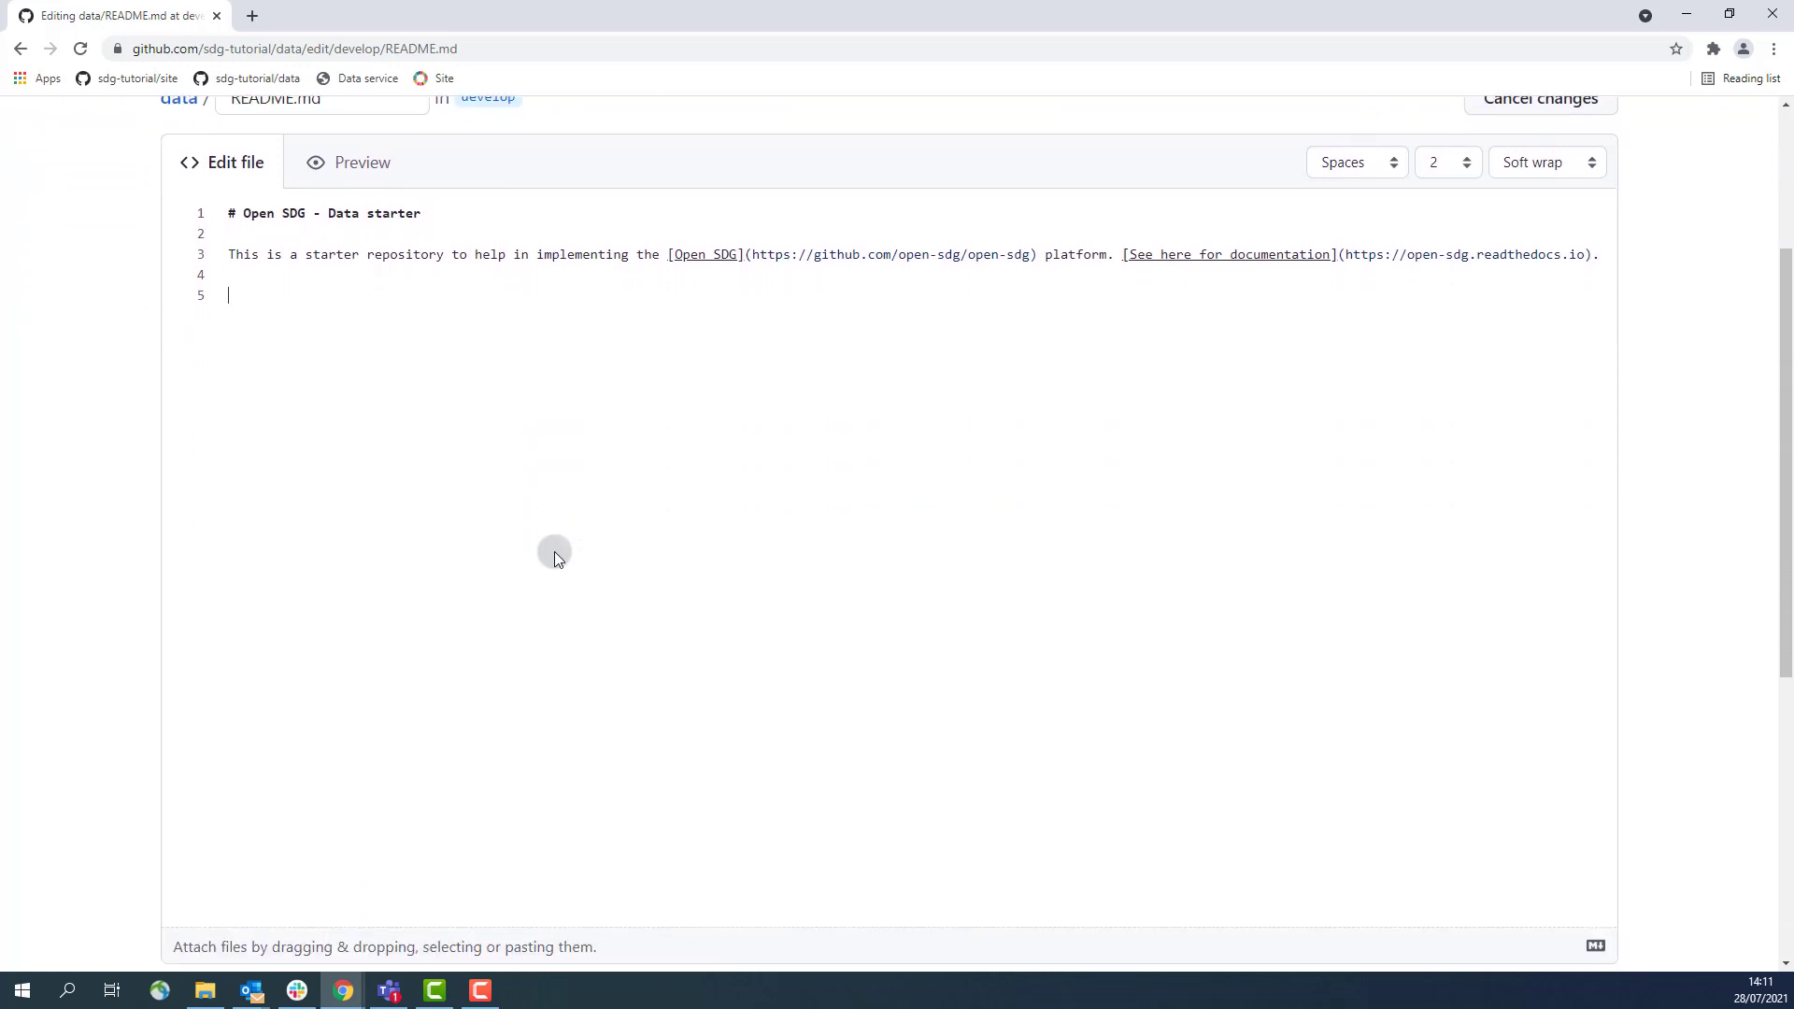
scroll(554, 553, down, 2)
click(514, 591)
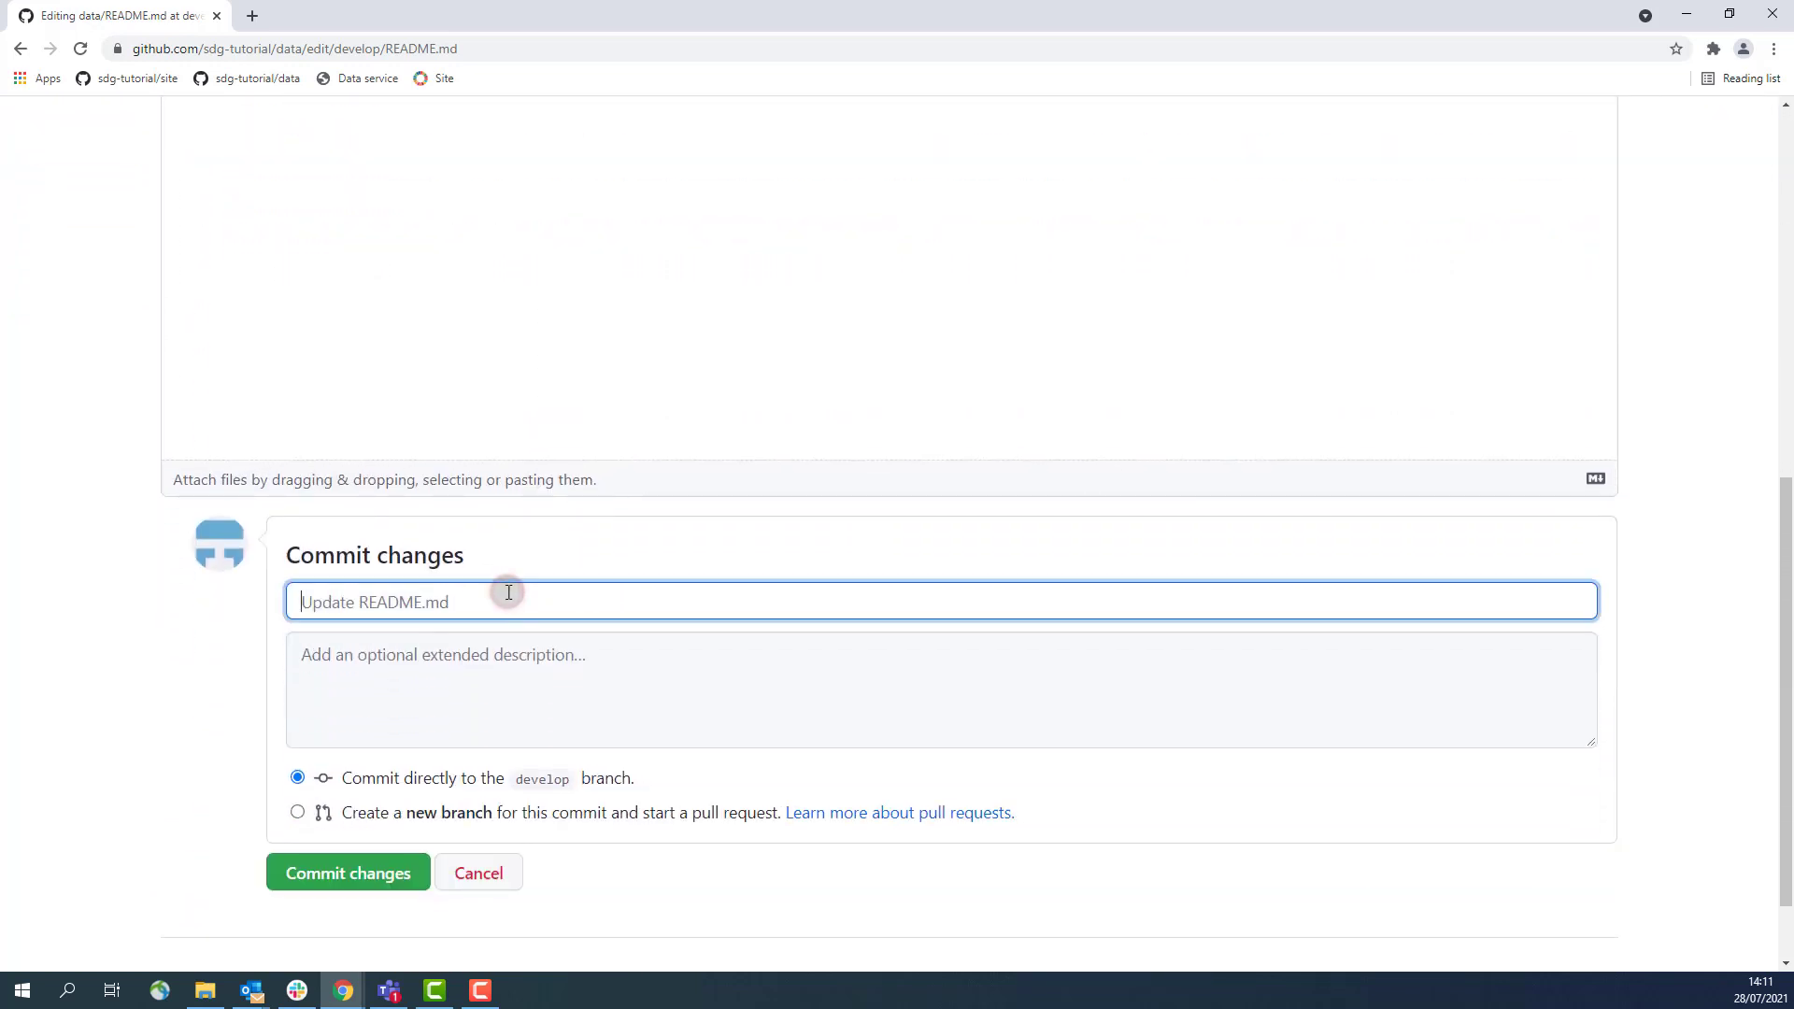
text(E)
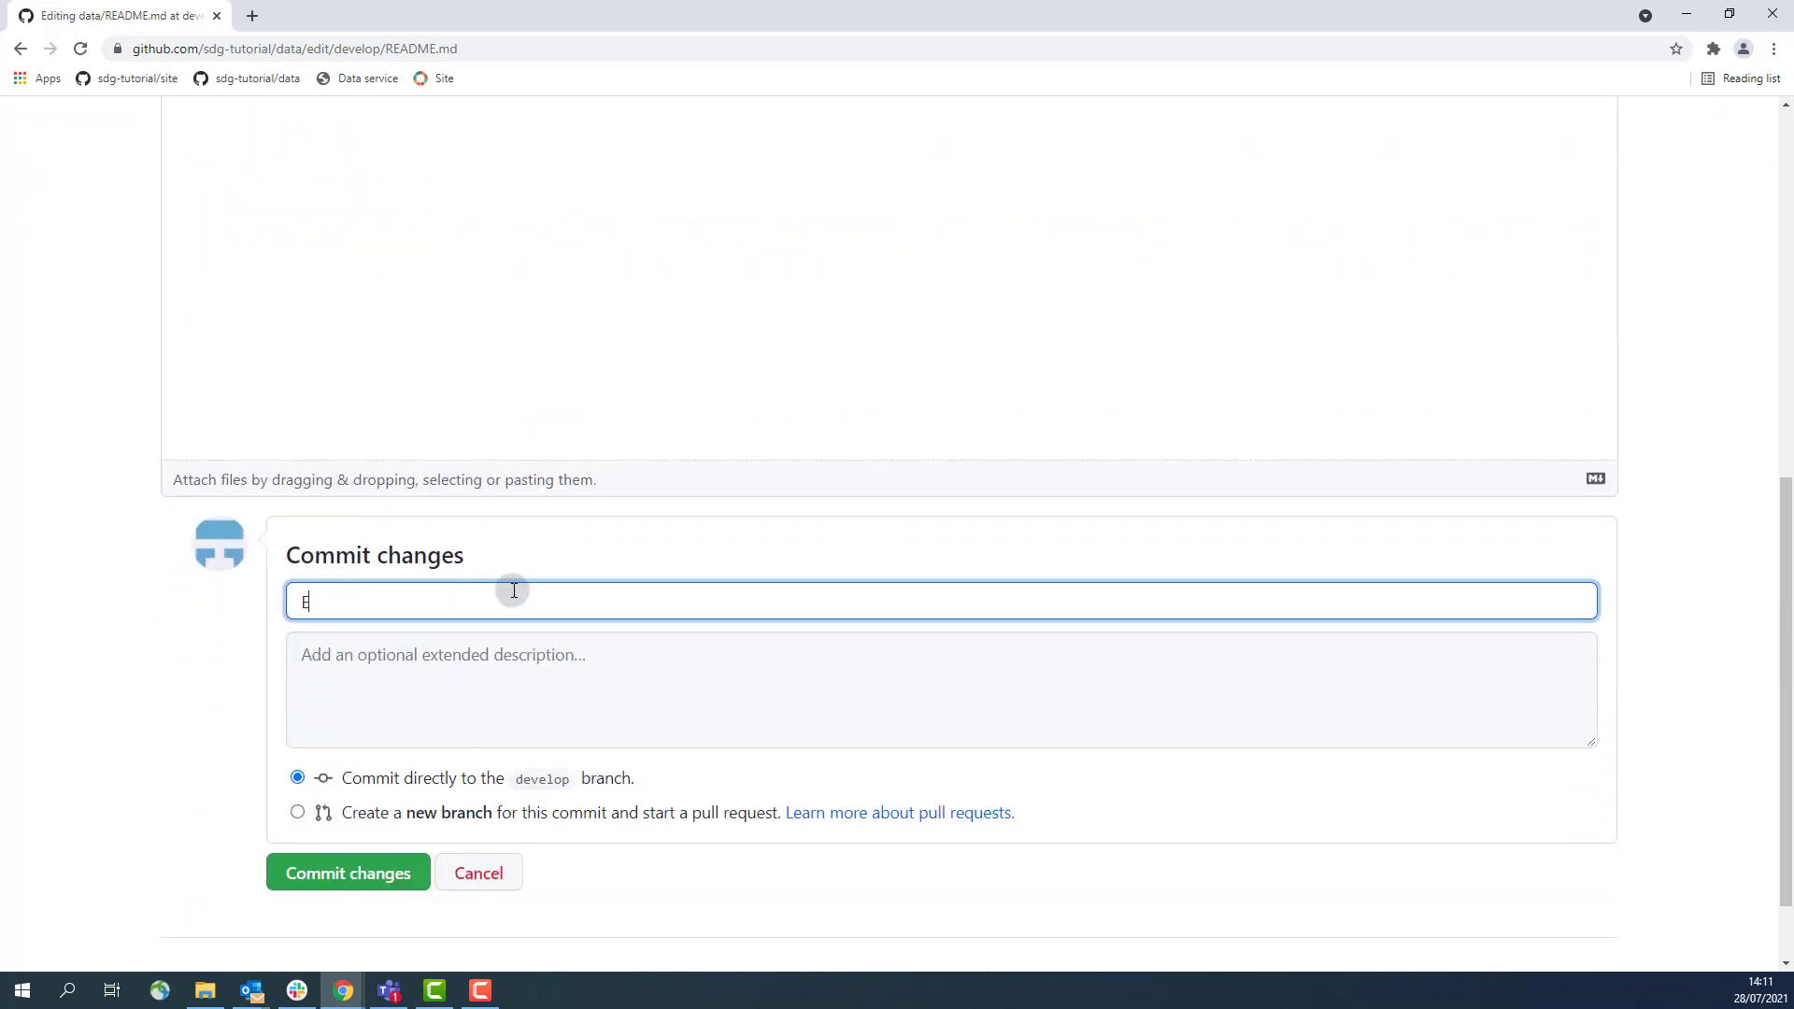
text(mpty pull request)
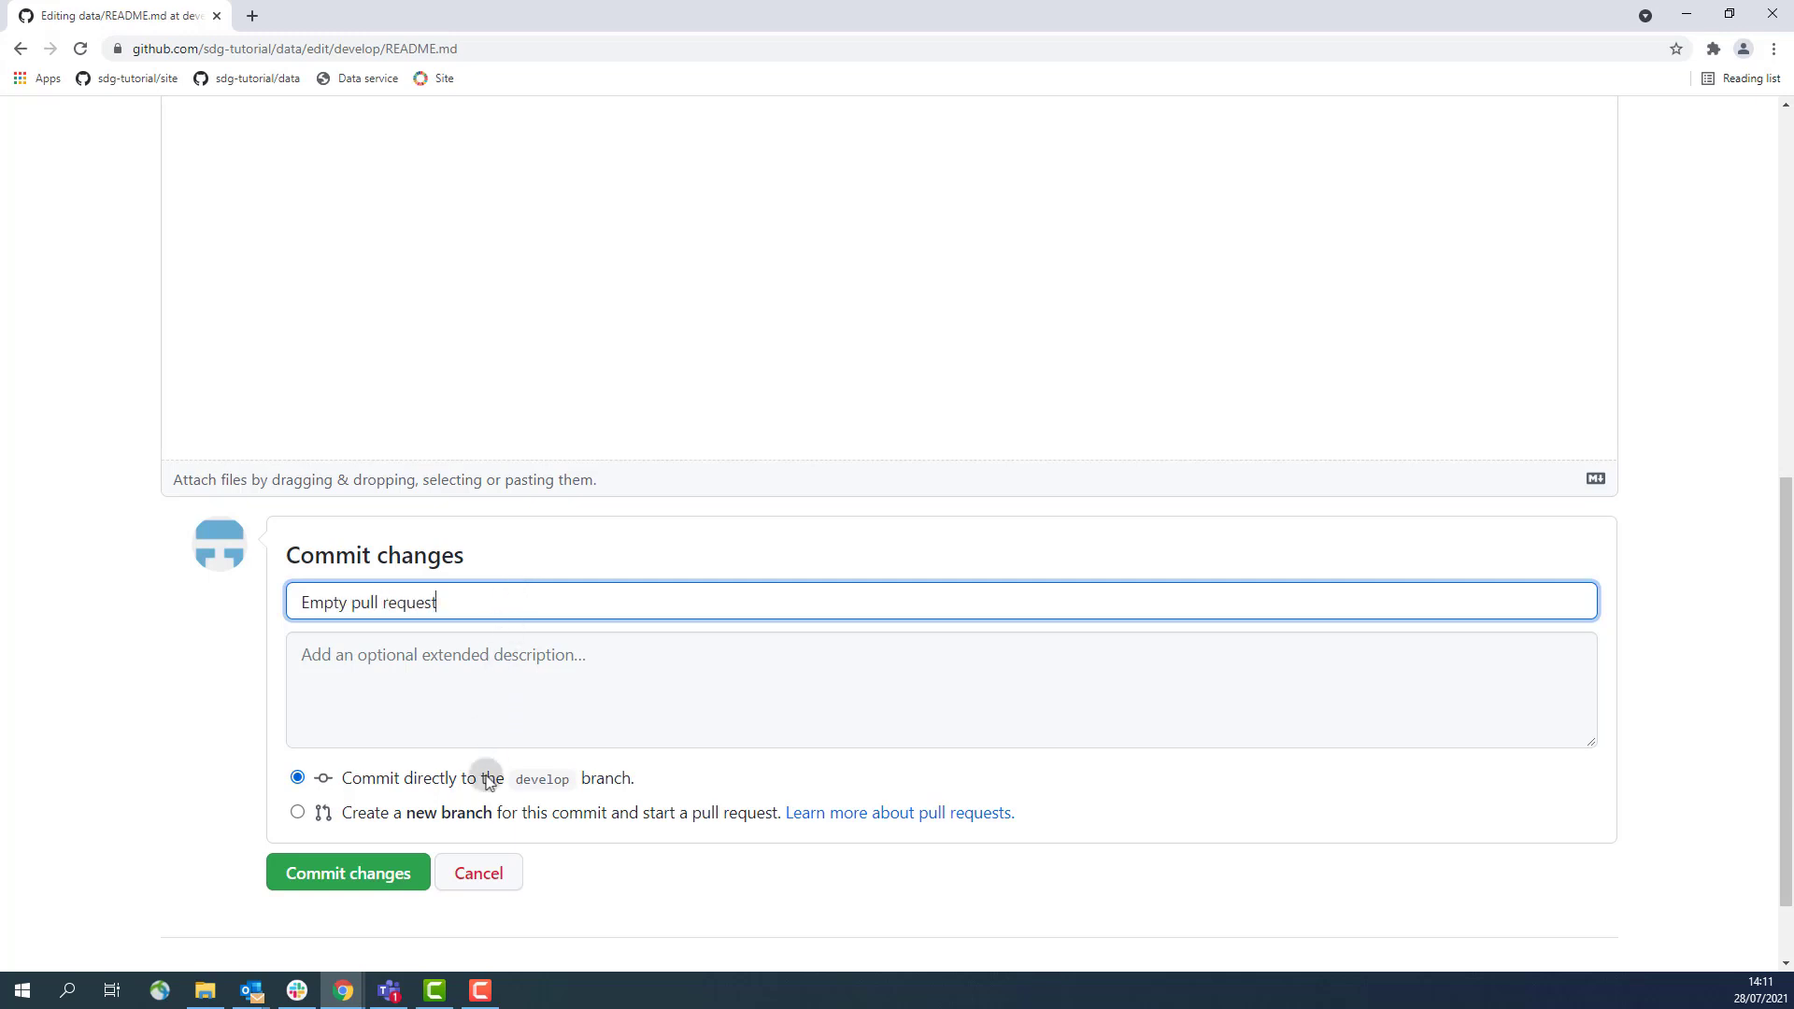
click(479, 815)
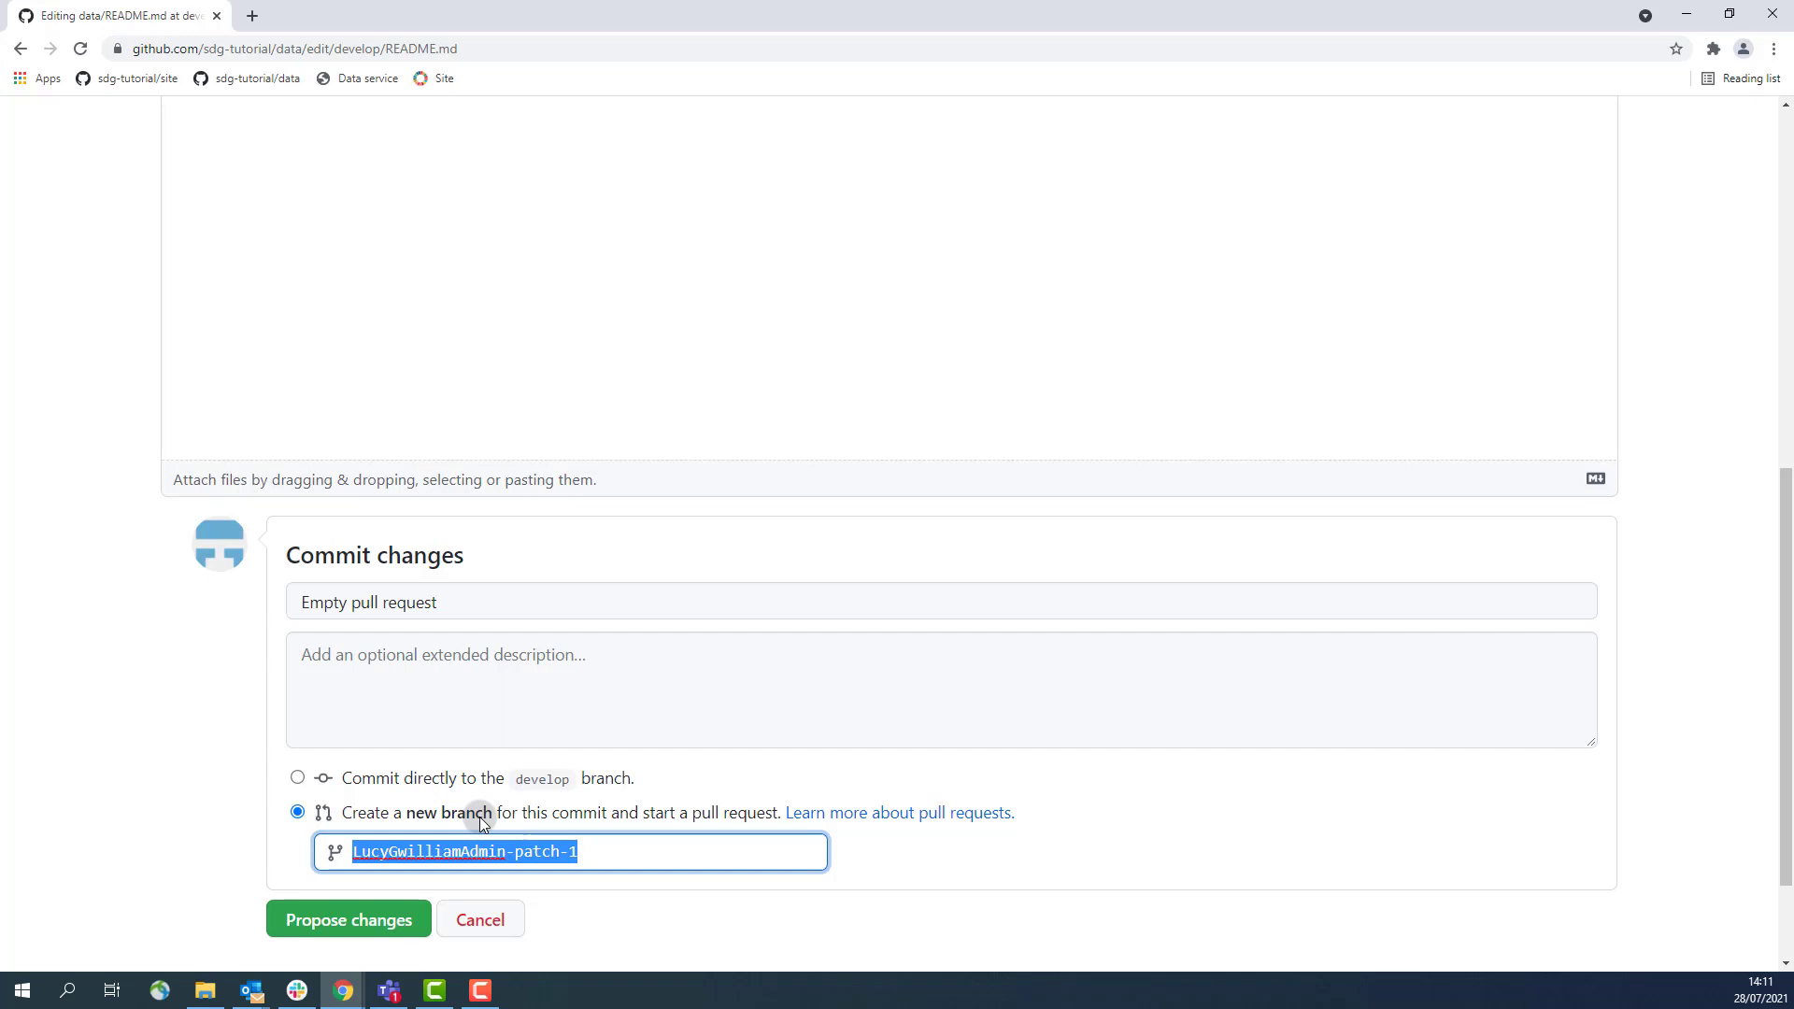
click(374, 918)
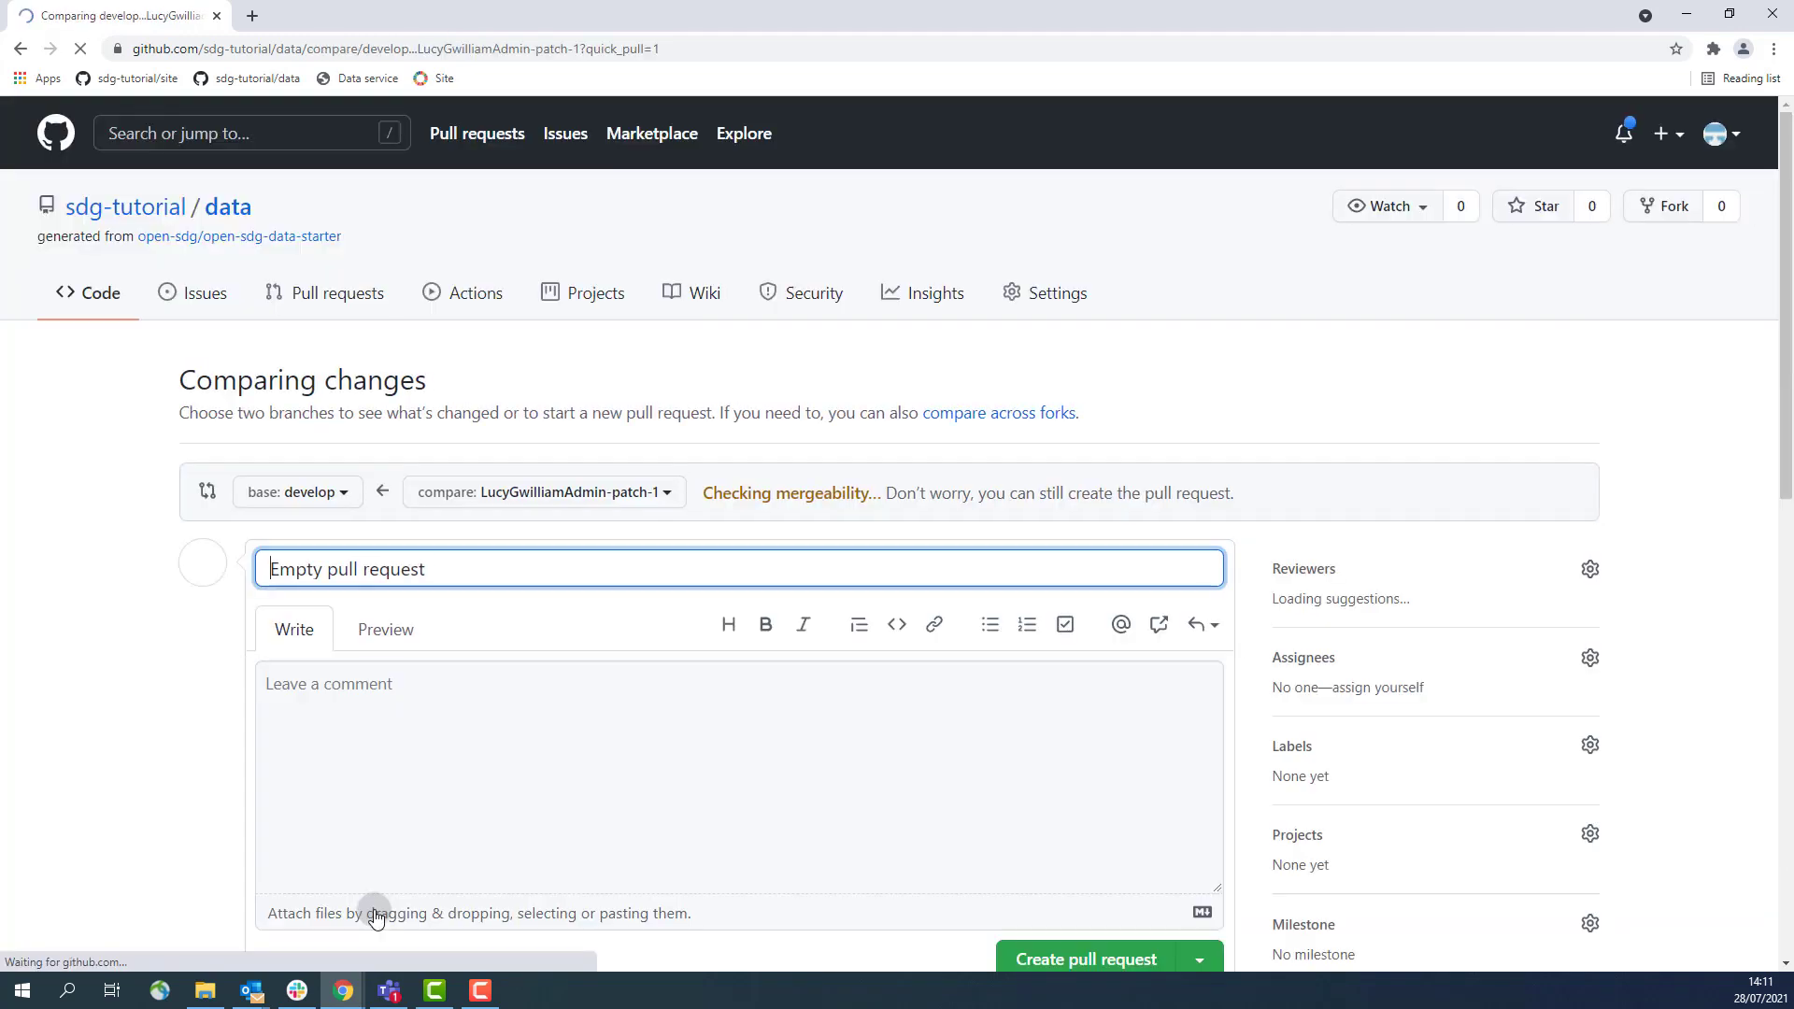
scroll(670, 897, down, 1)
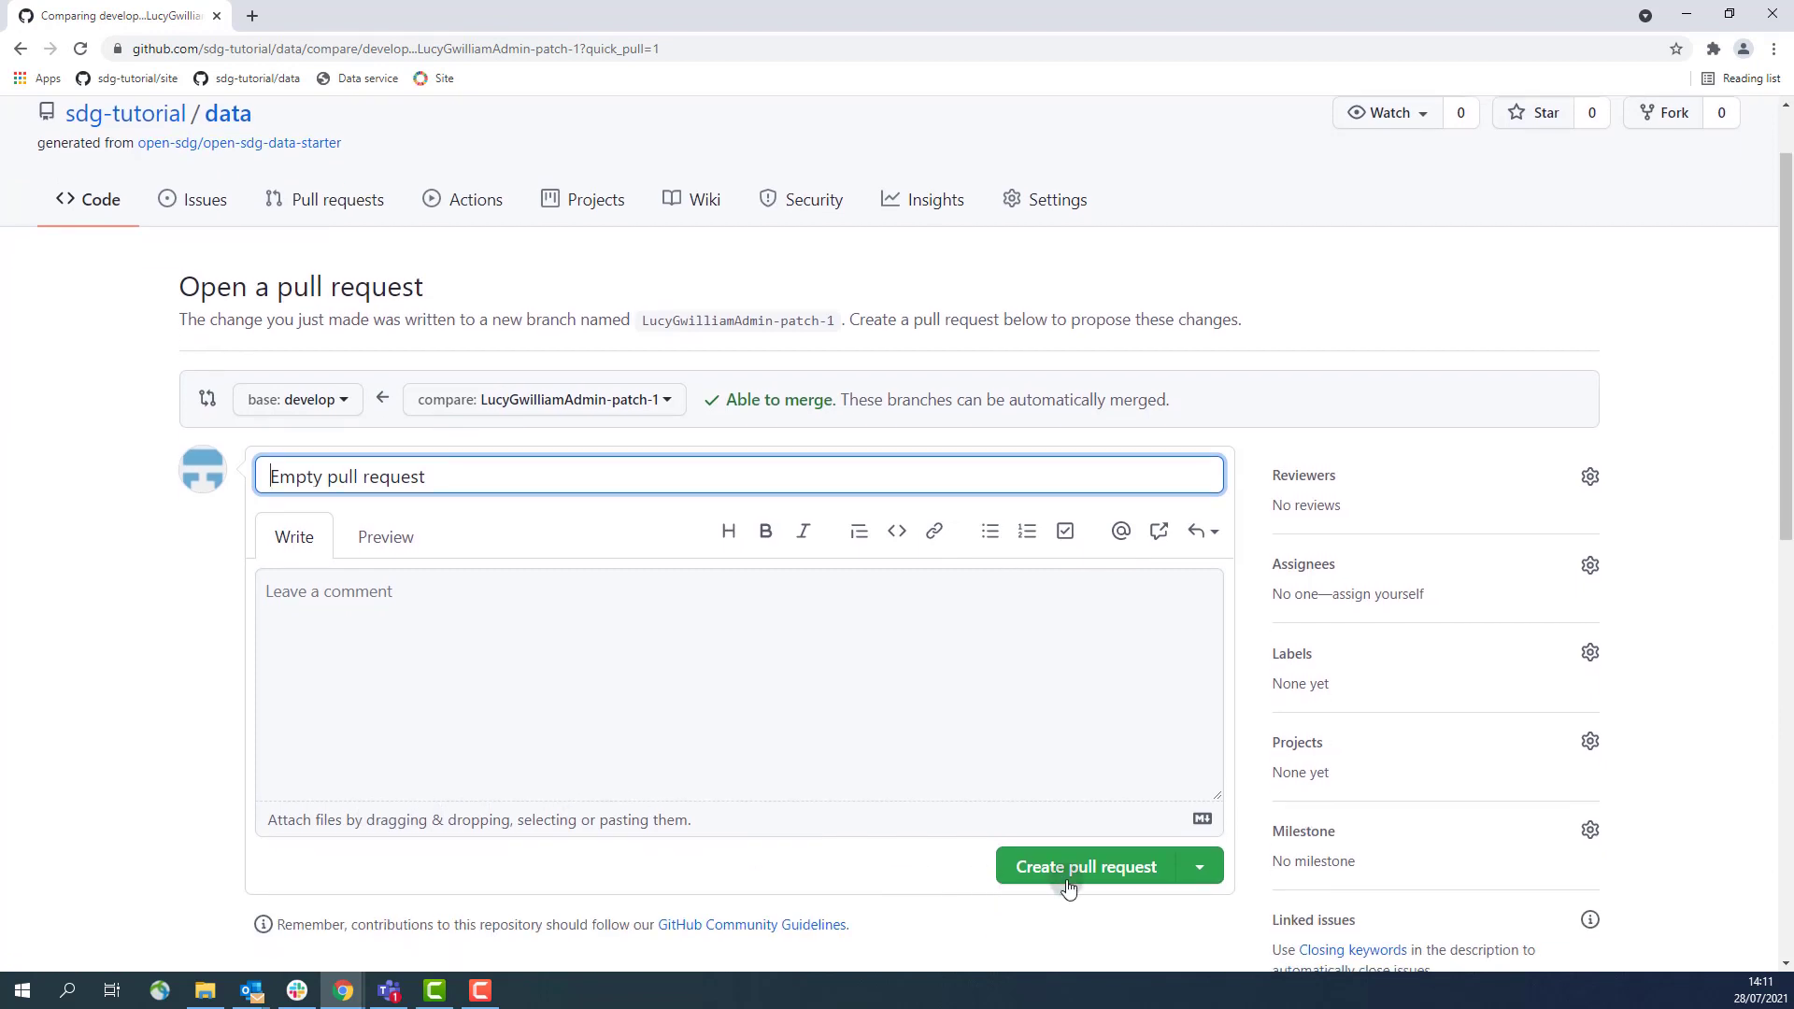
click(1070, 888)
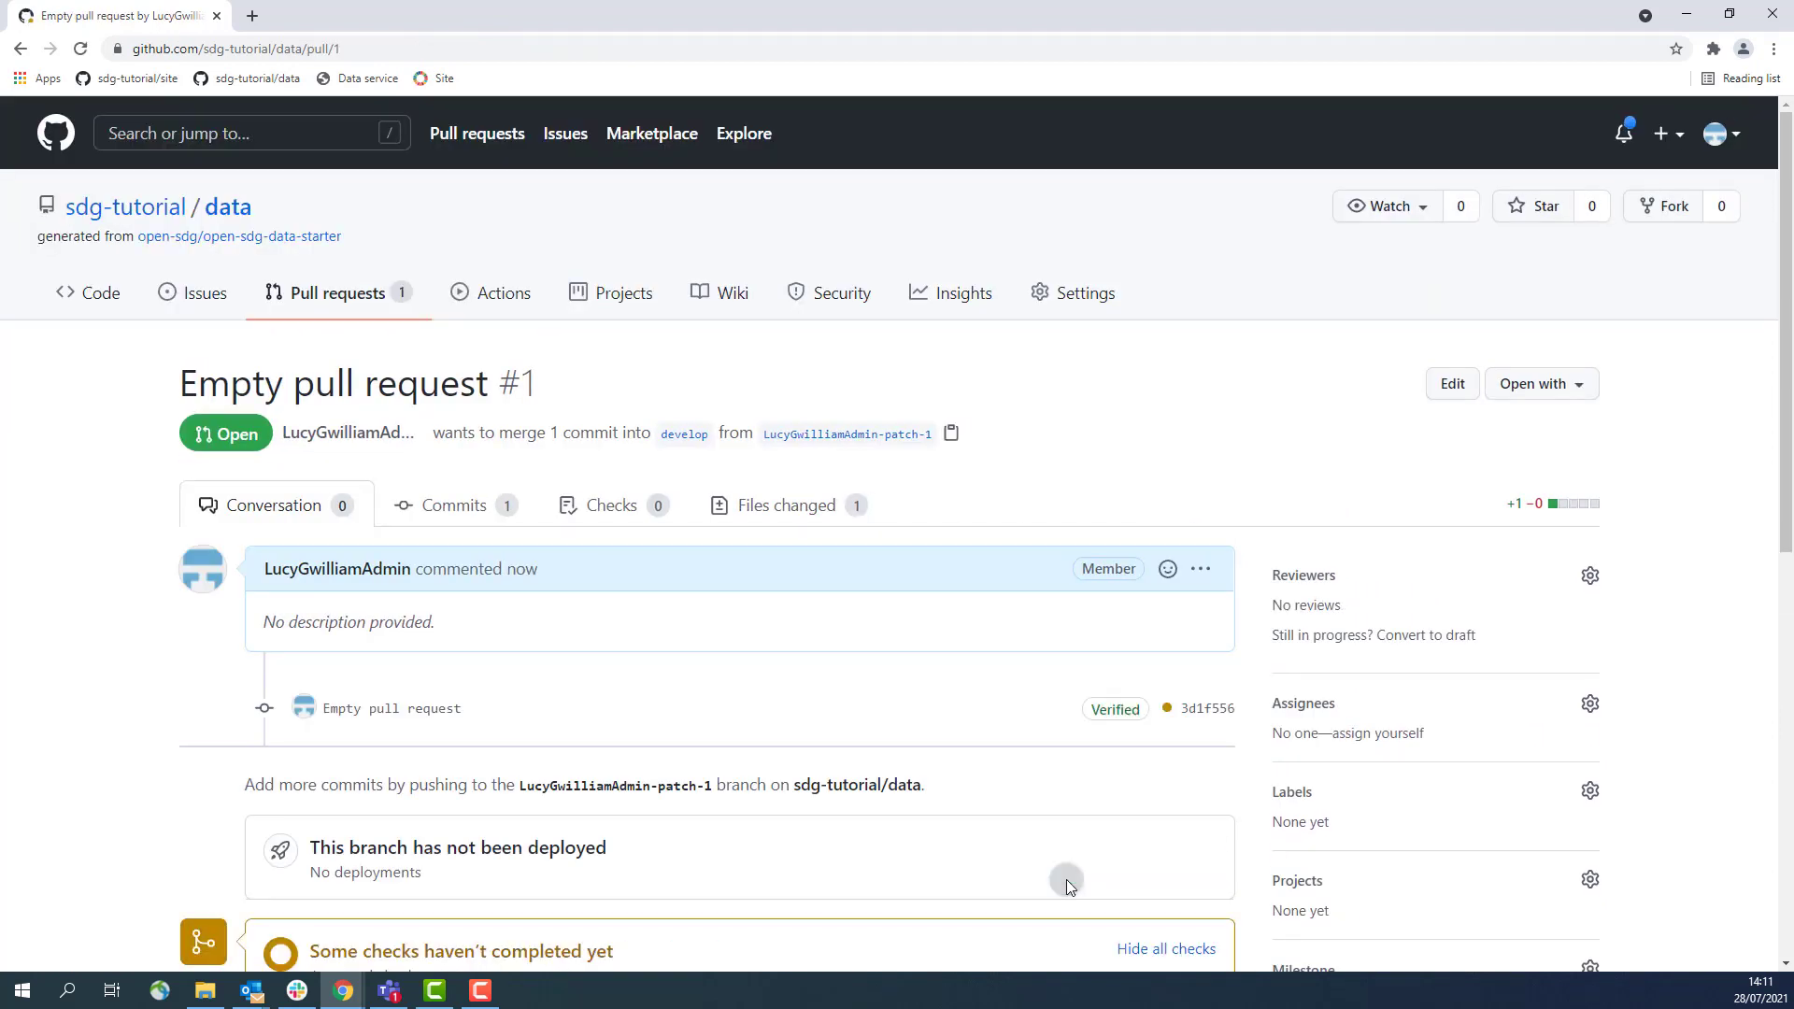
Merge the empty pull request into develop once its checks finish, and delete its patch branch.
scroll(1067, 879, down, 2)
scroll(1067, 879, down, 1)
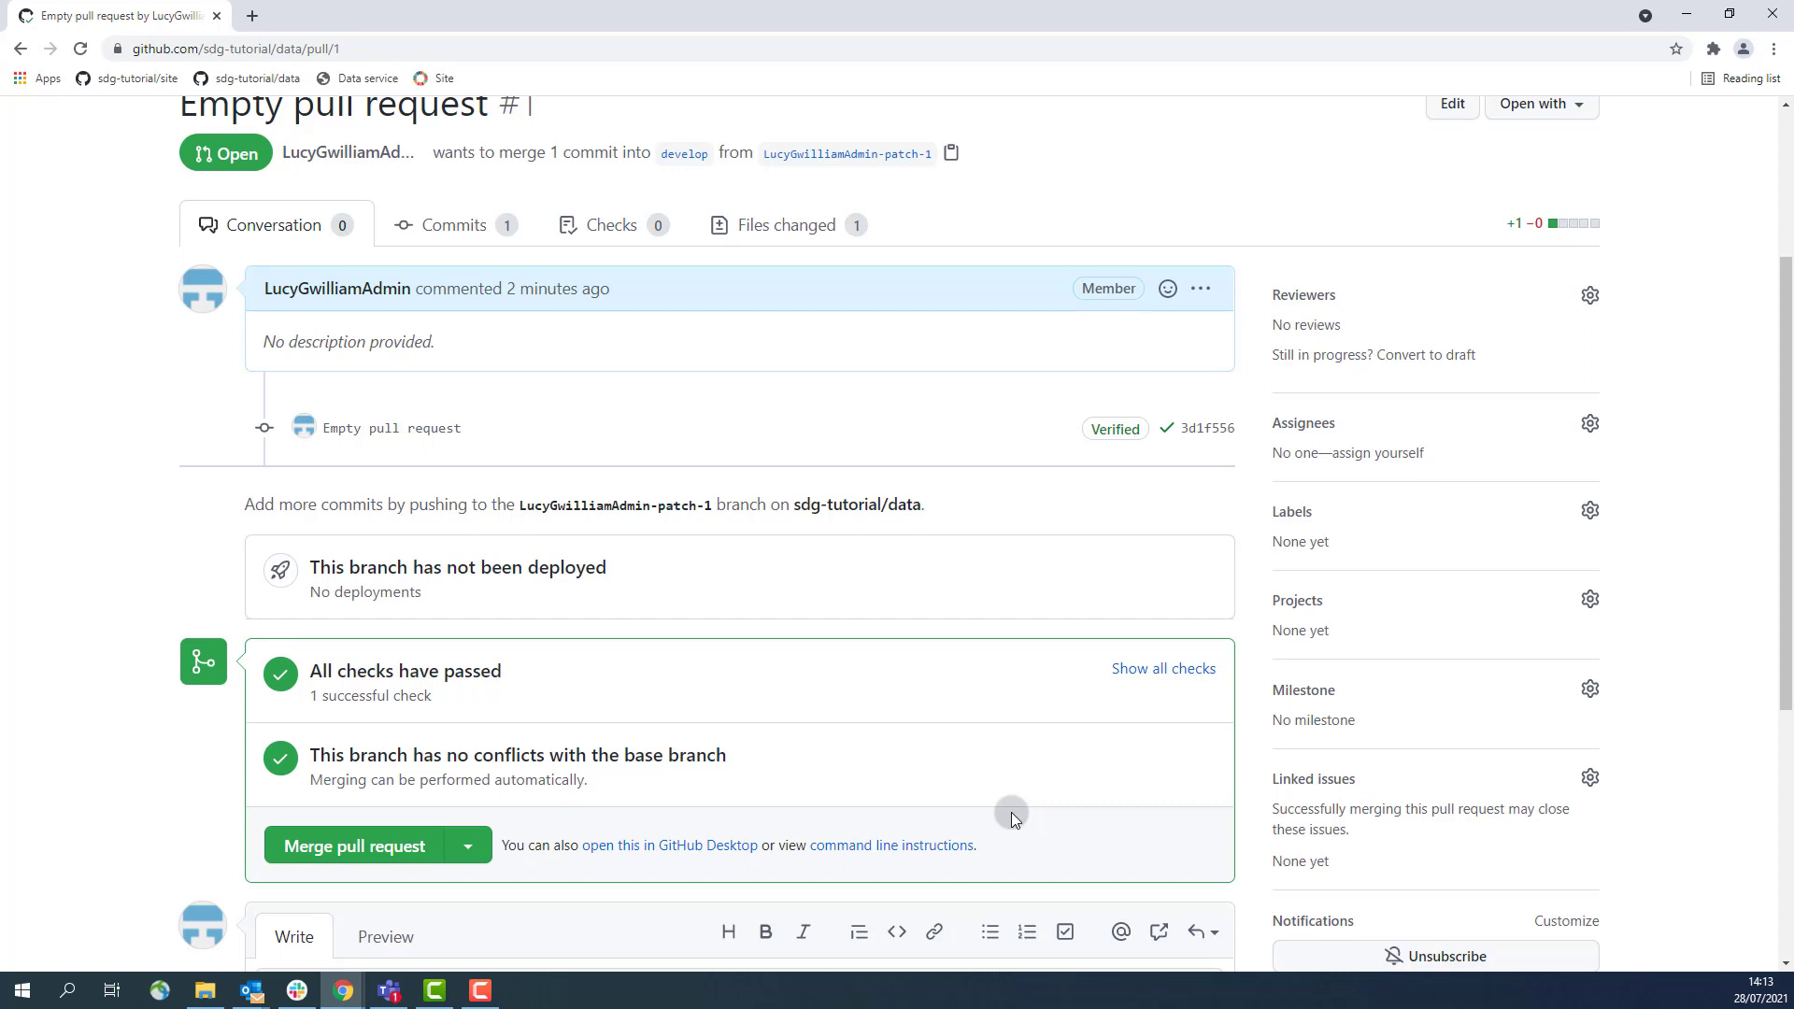
click(428, 848)
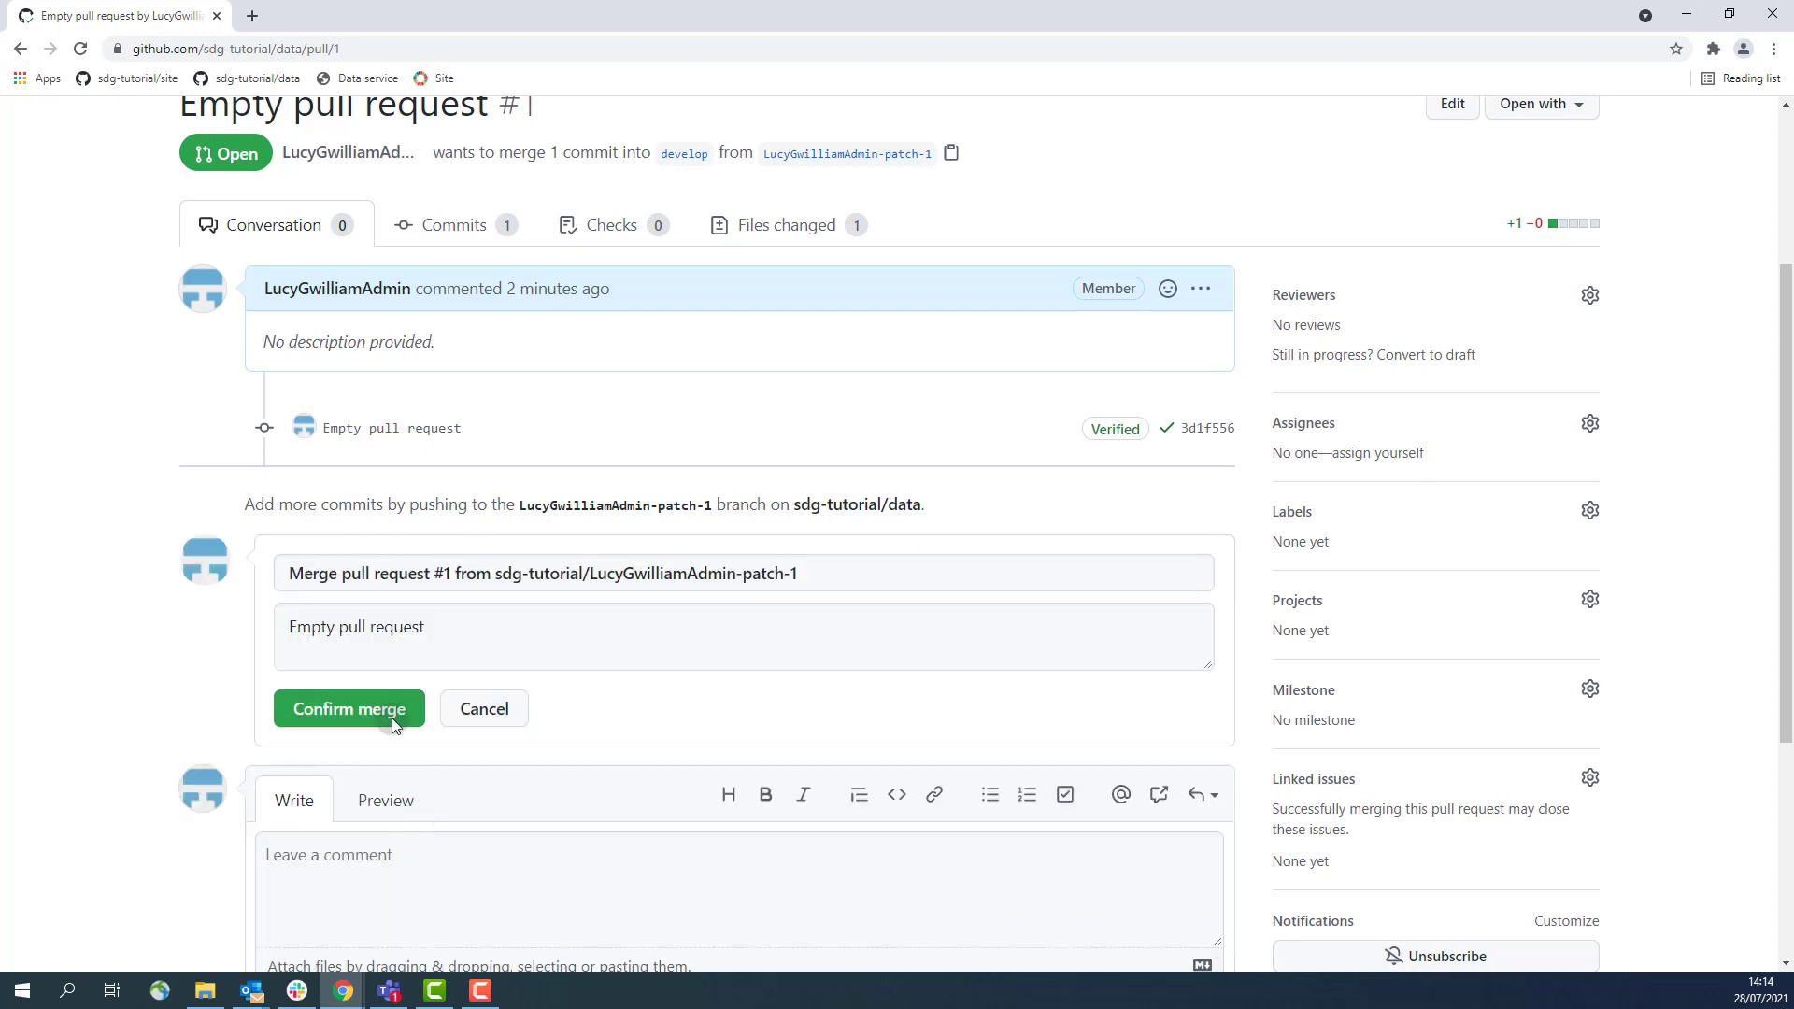
click(389, 715)
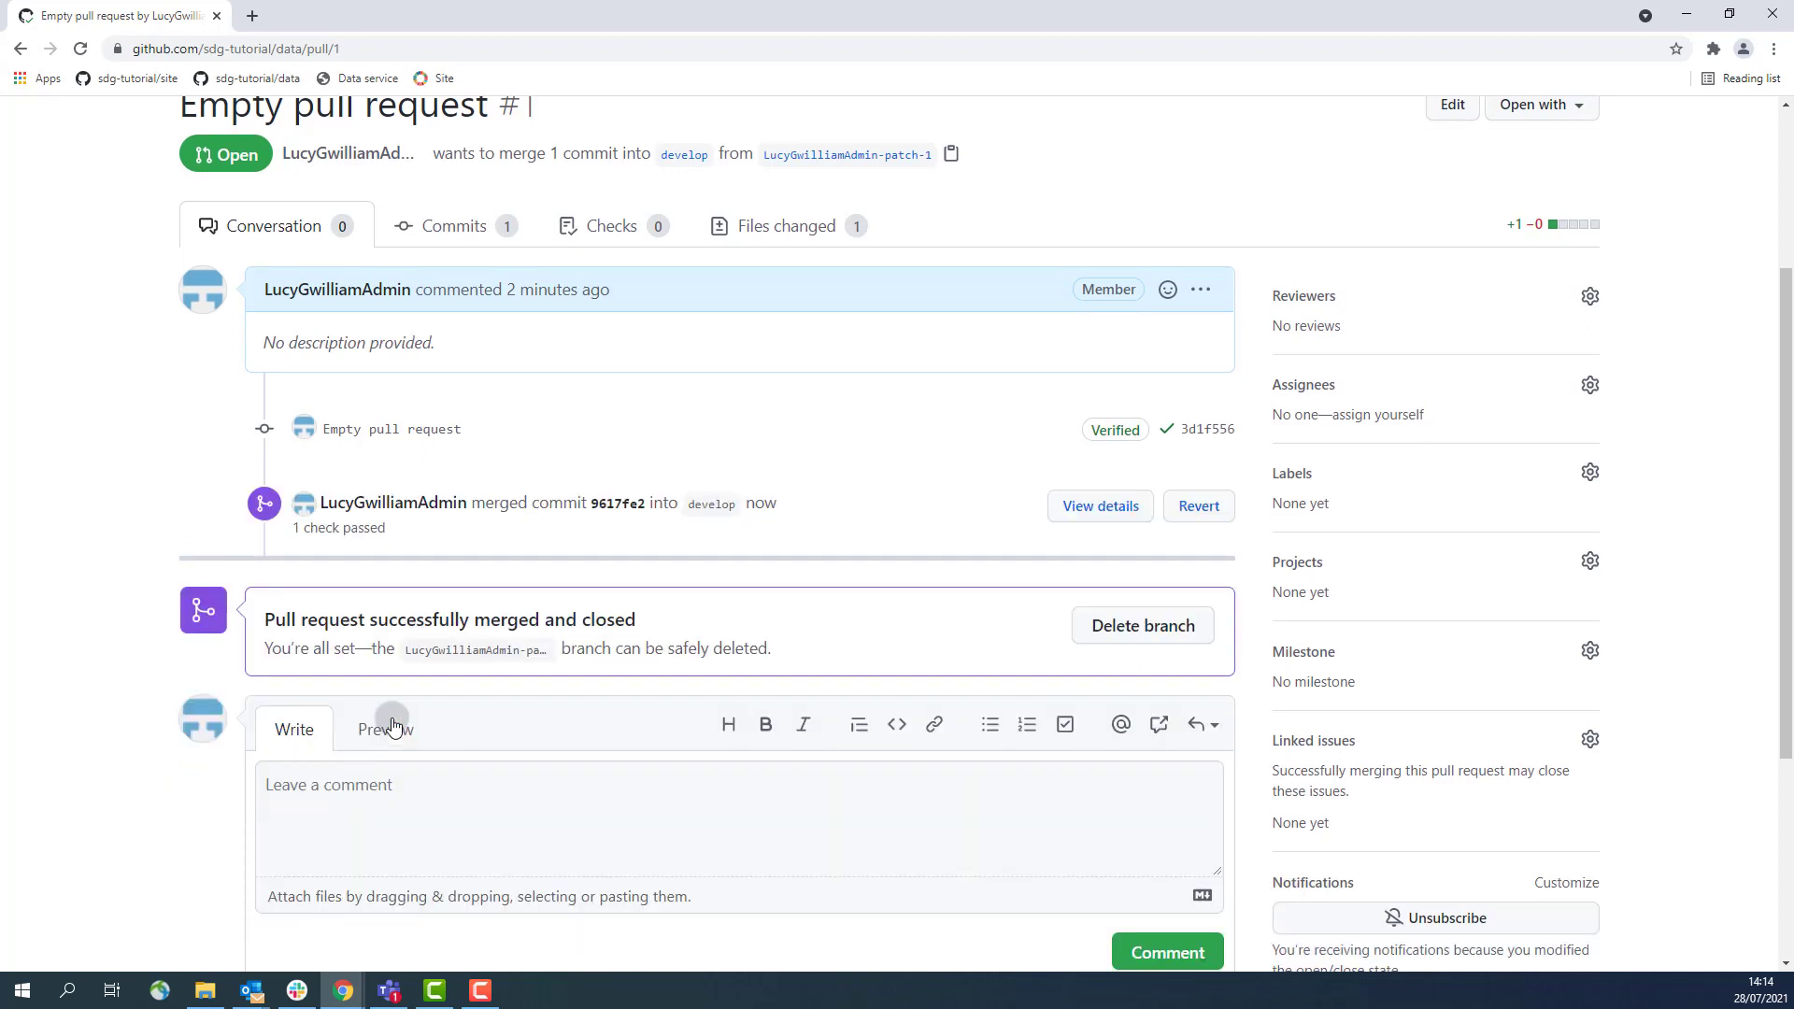
click(1115, 641)
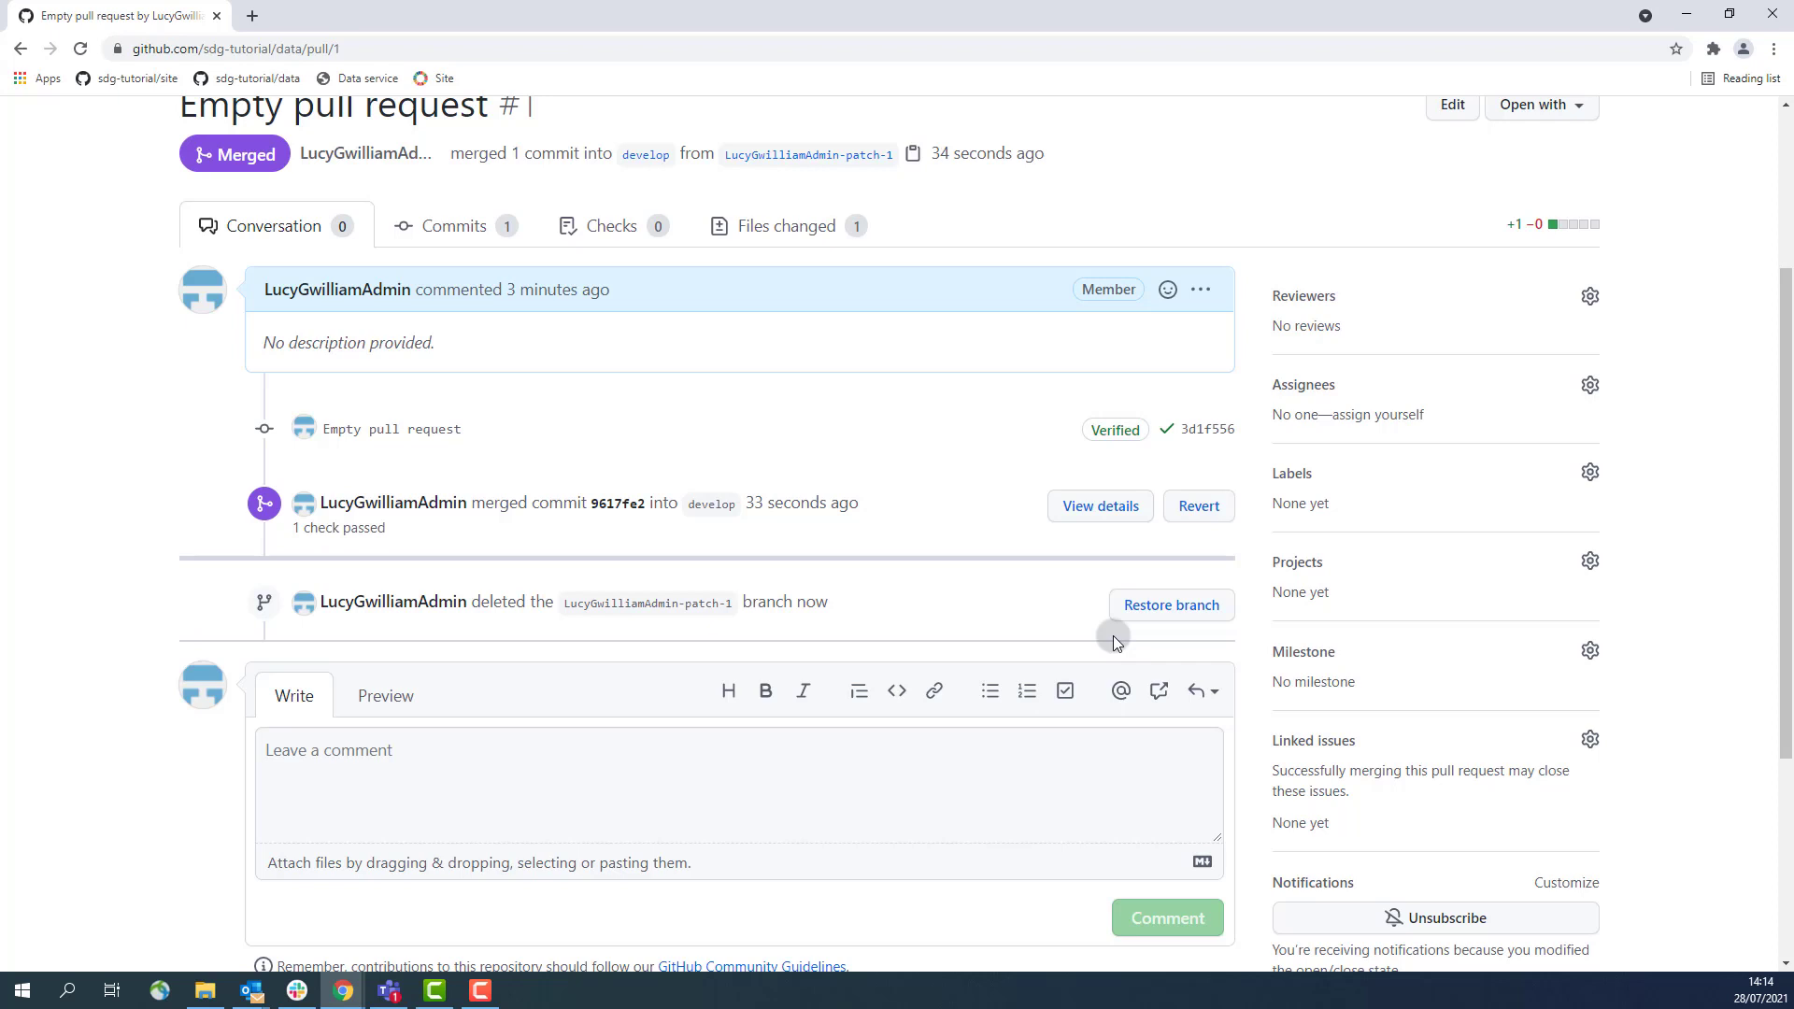
Start a new branch protection rule in the data repository's branch settings with the name pattern "develop".
scroll(1113, 635, up, 2)
click(1081, 203)
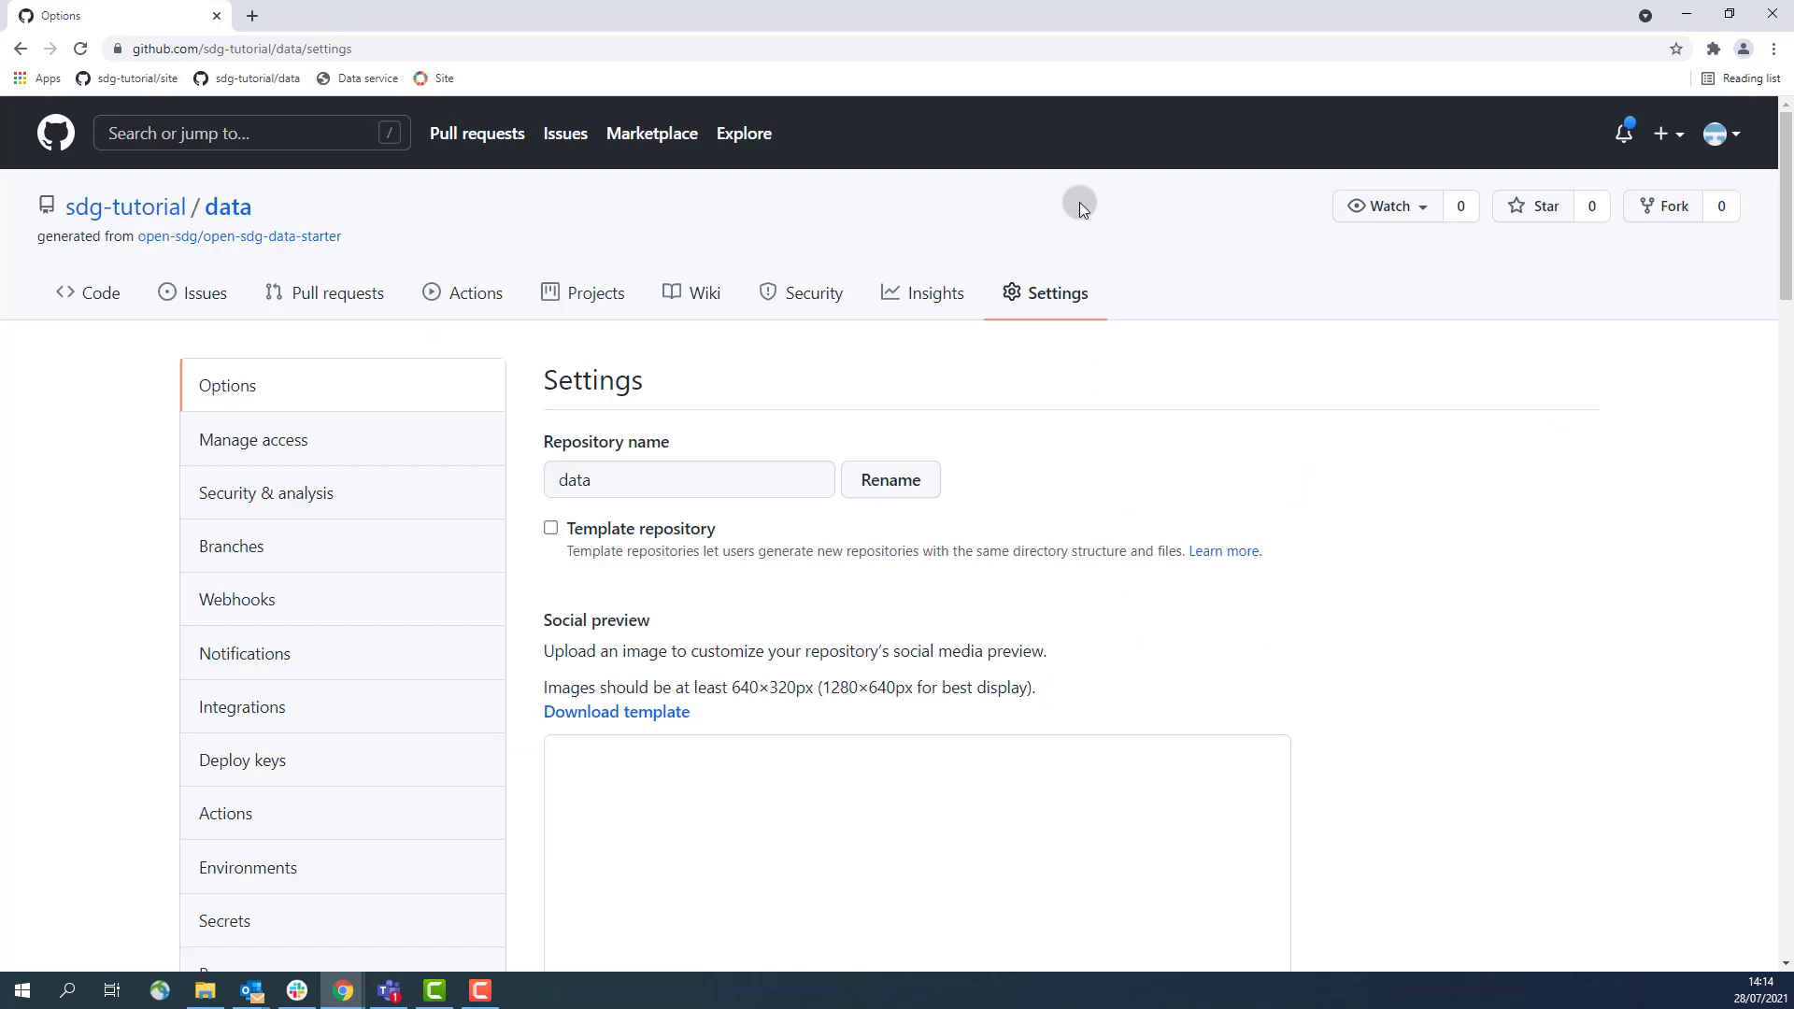
scroll(393, 463, down, 1)
click(365, 468)
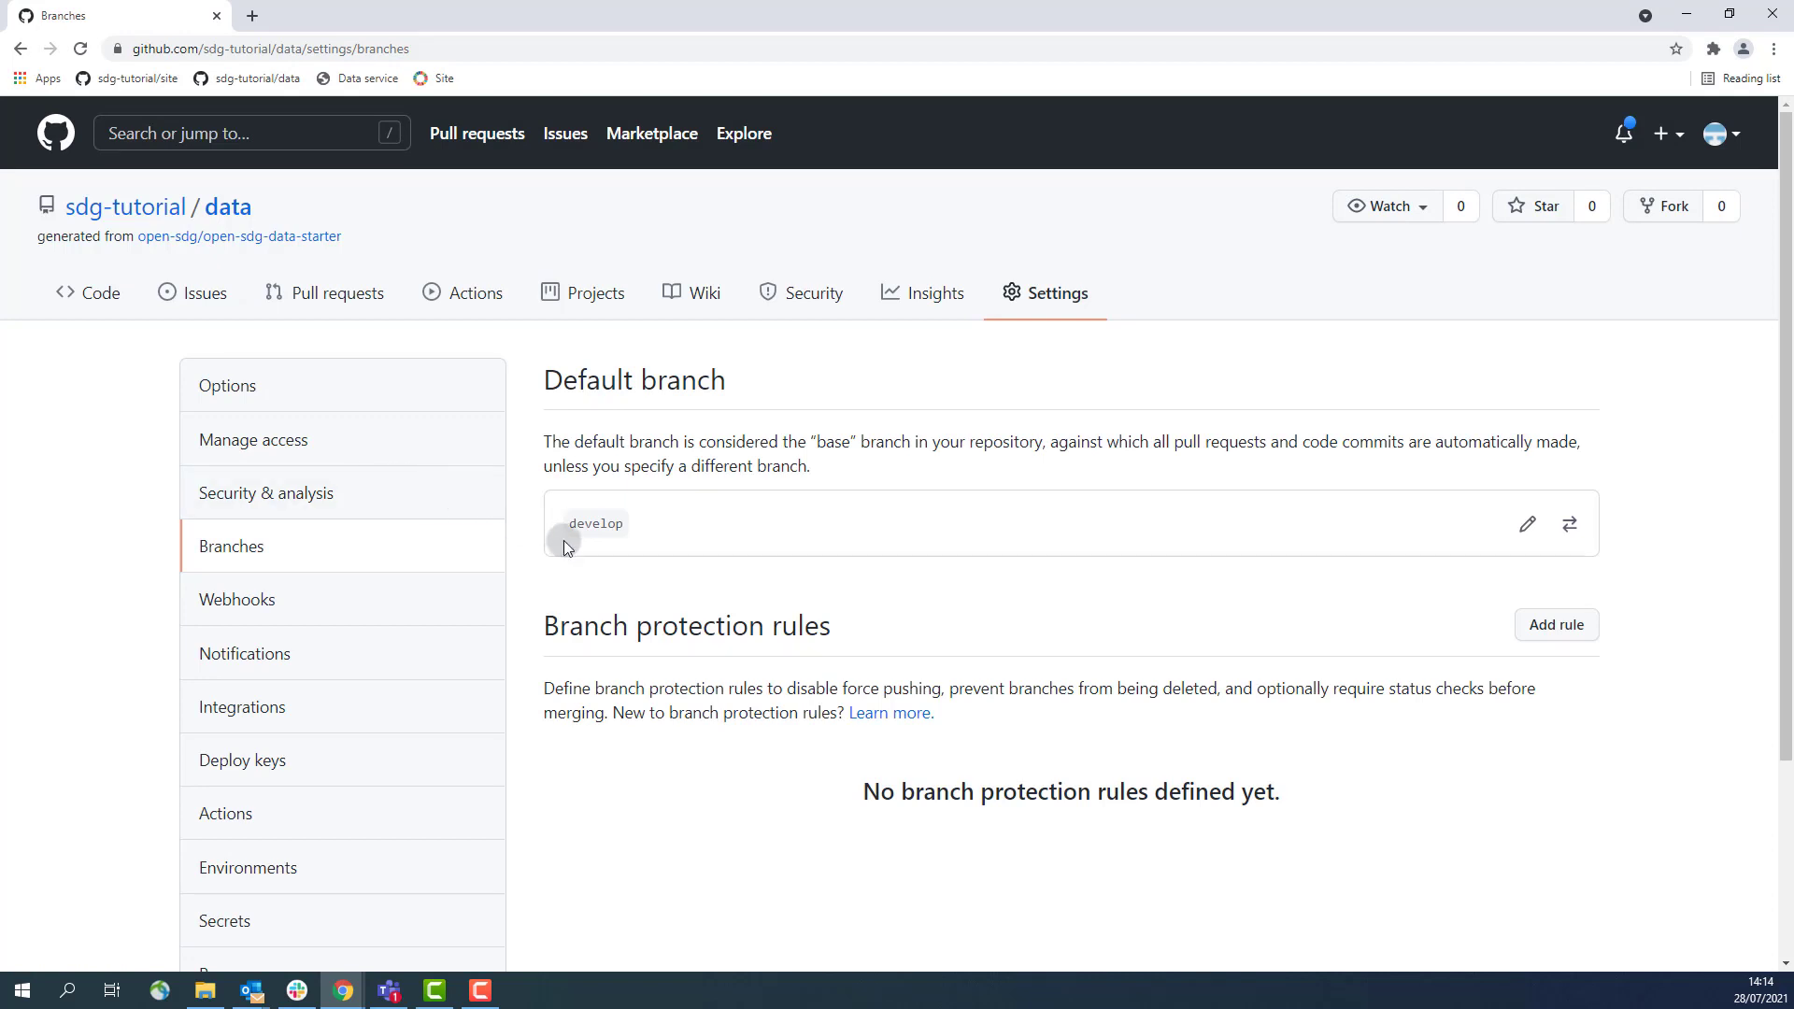
click(1570, 628)
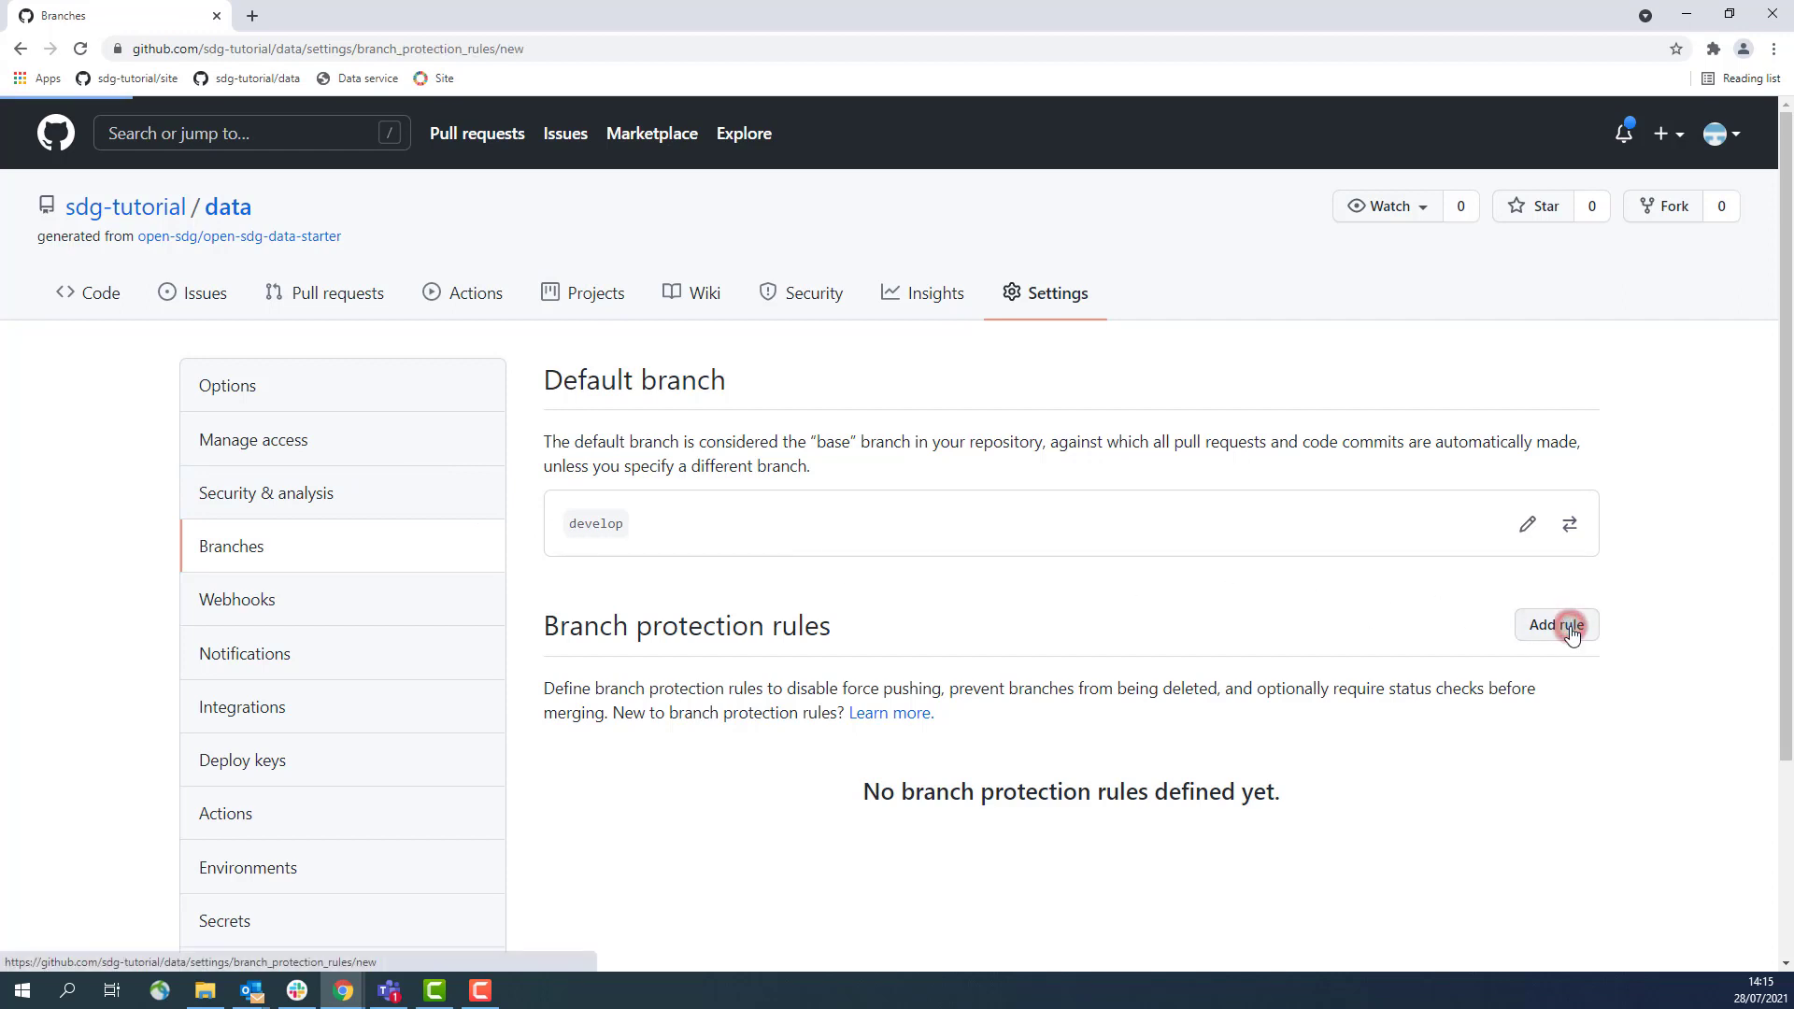
click(815, 511)
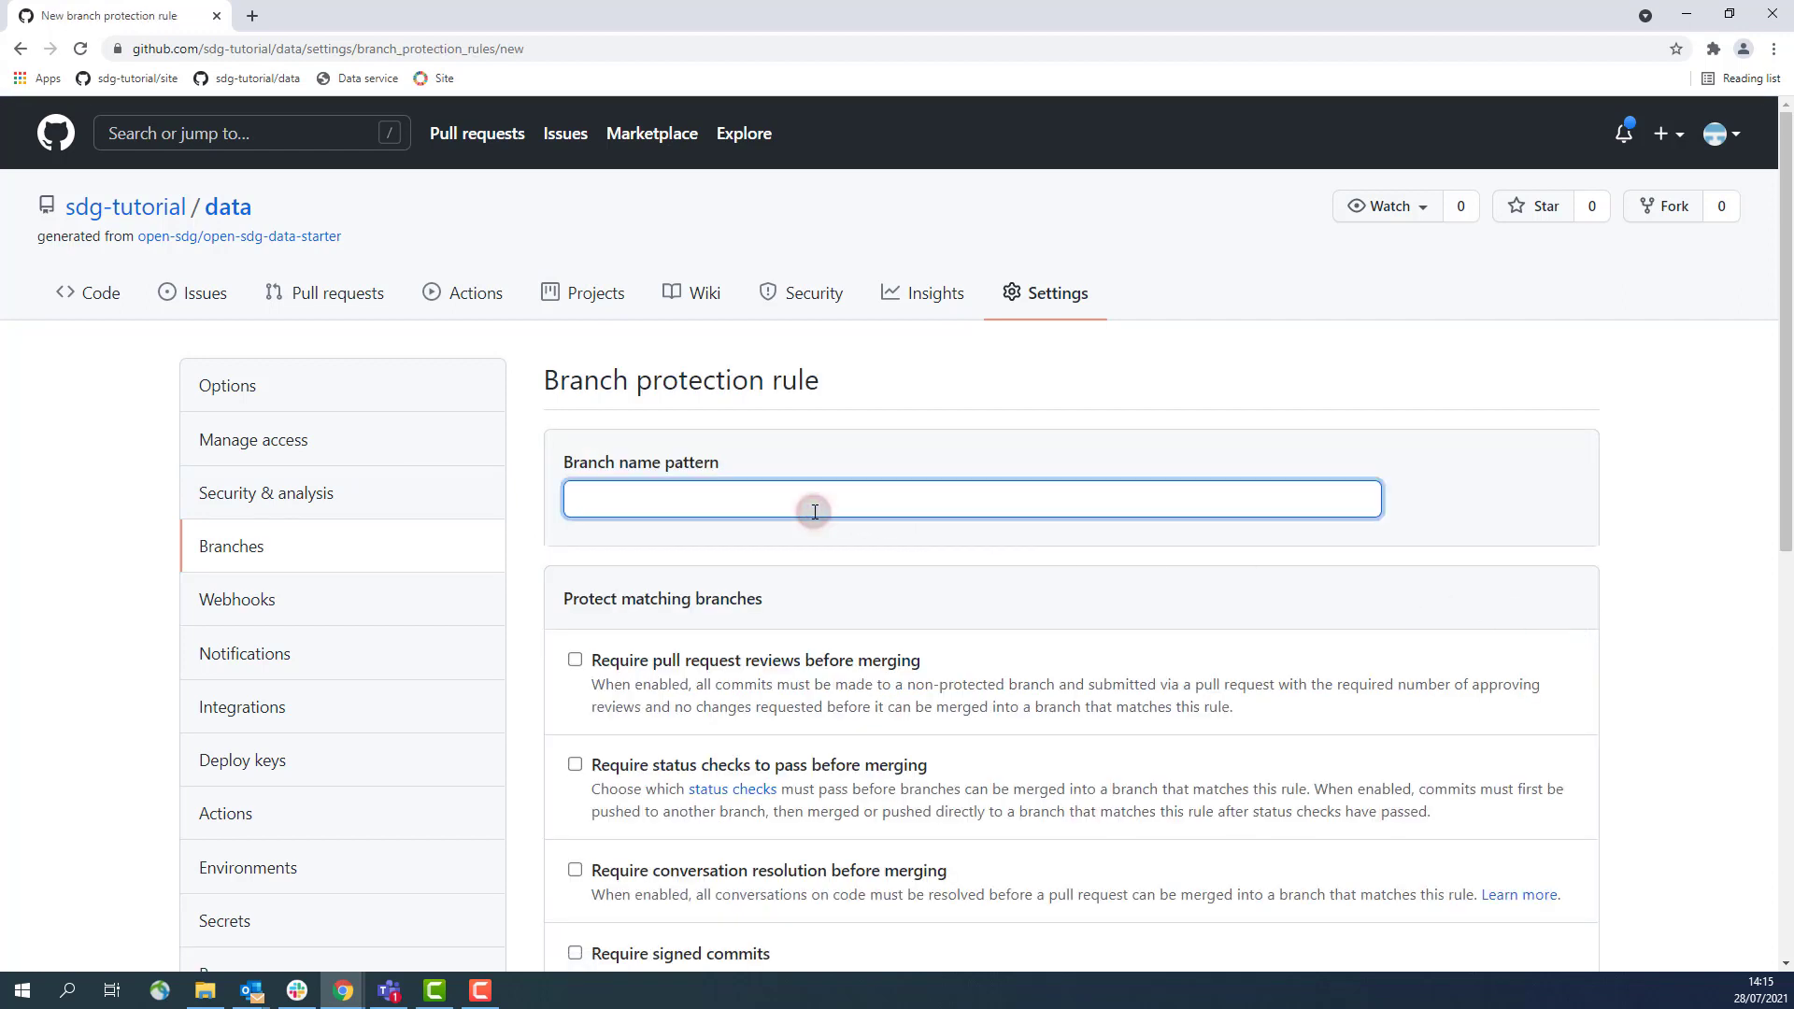
text(develop)
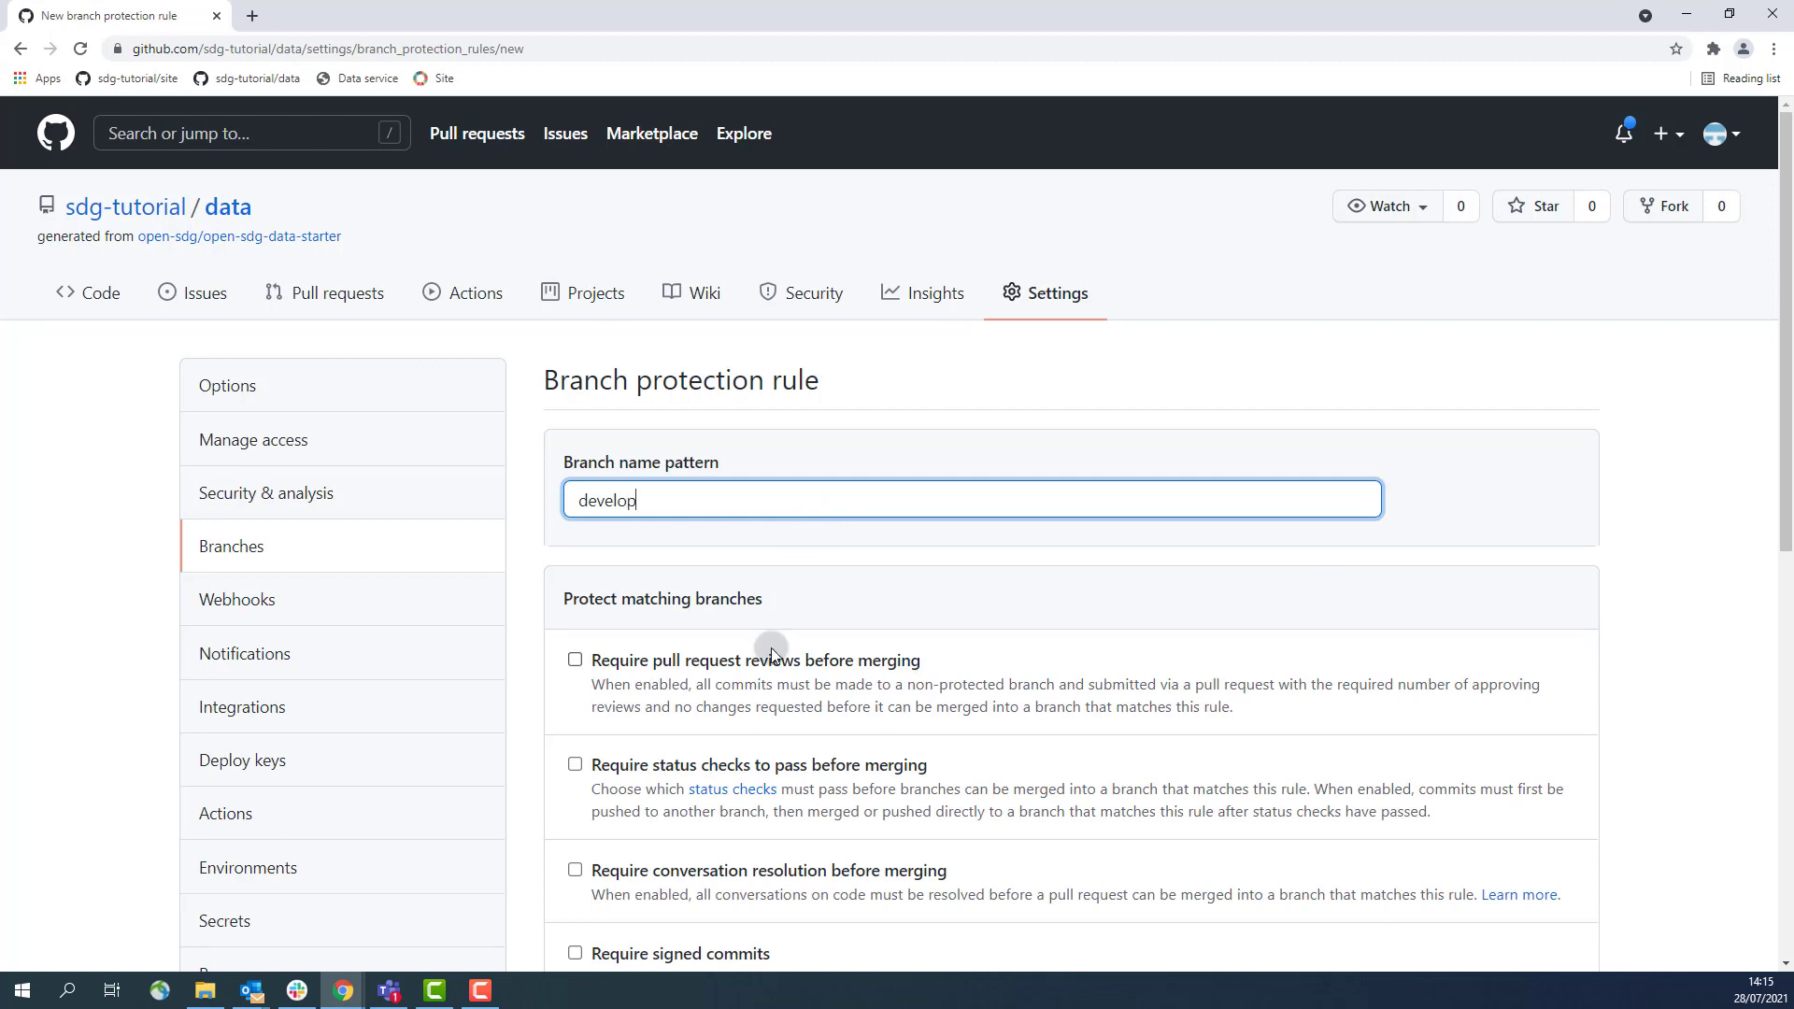
Require status checks to pass before merging and add "test" as a required check.
click(782, 766)
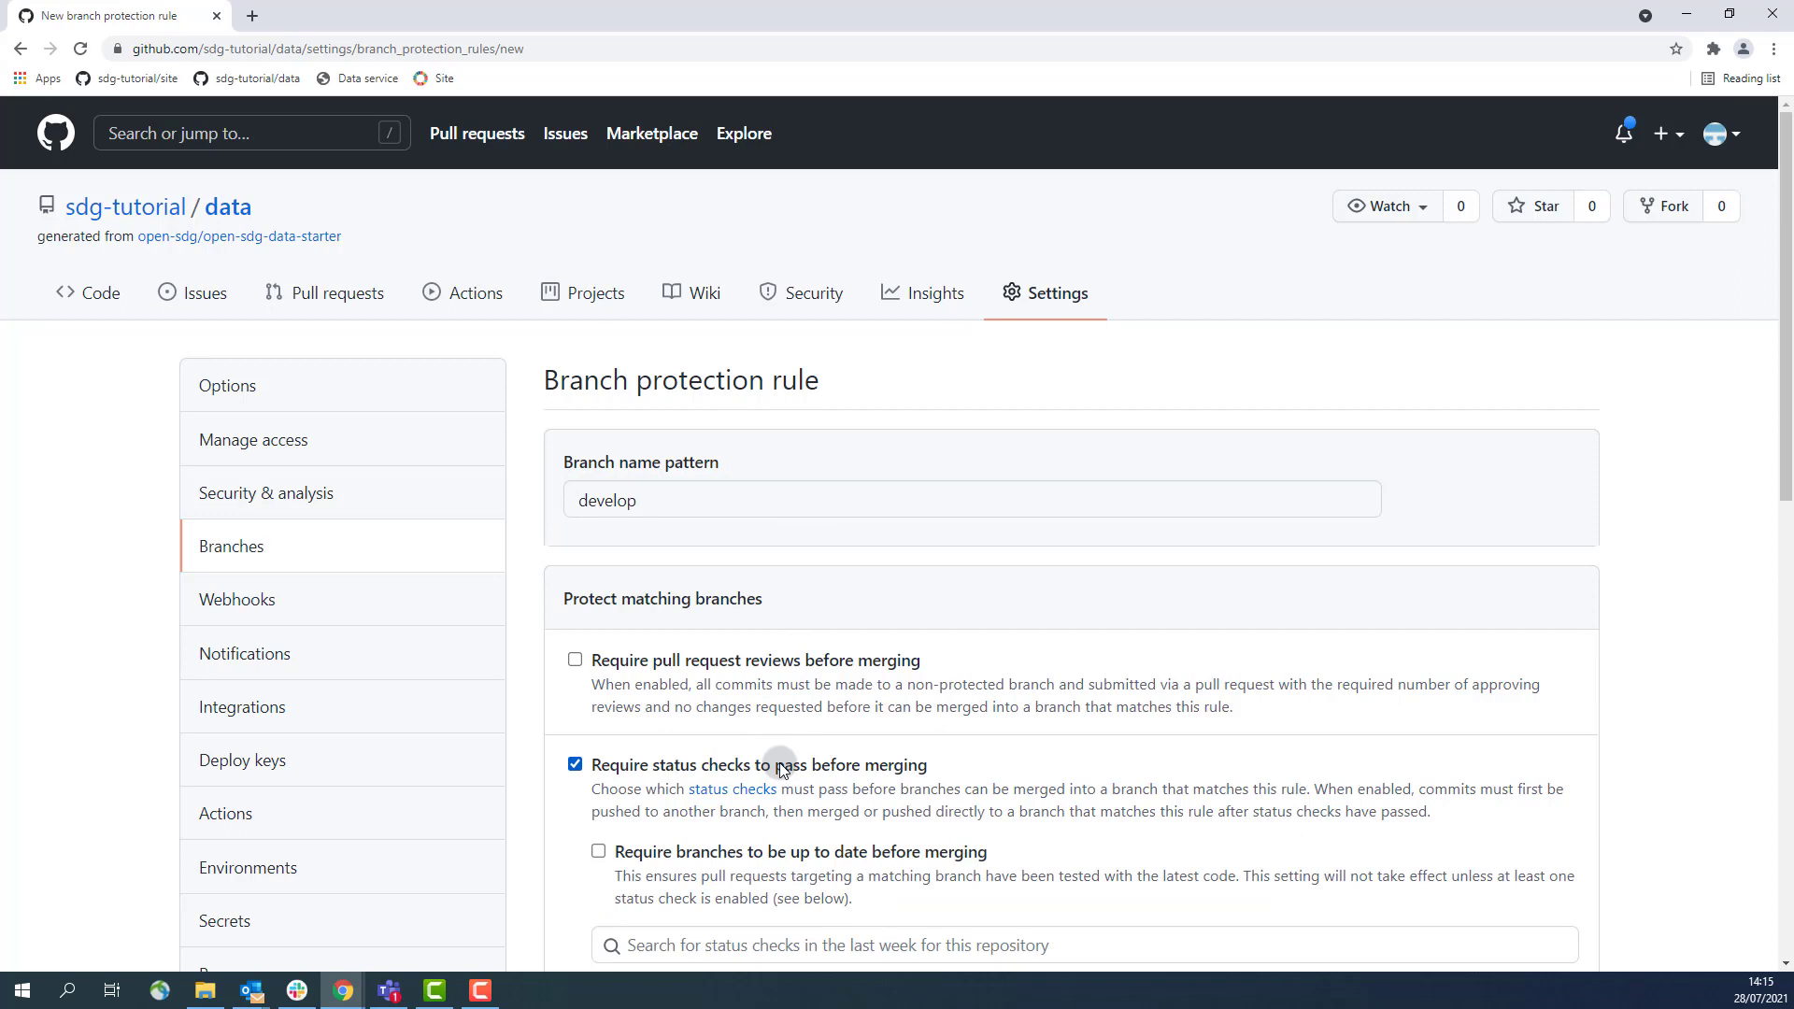
scroll(782, 766, down, 2)
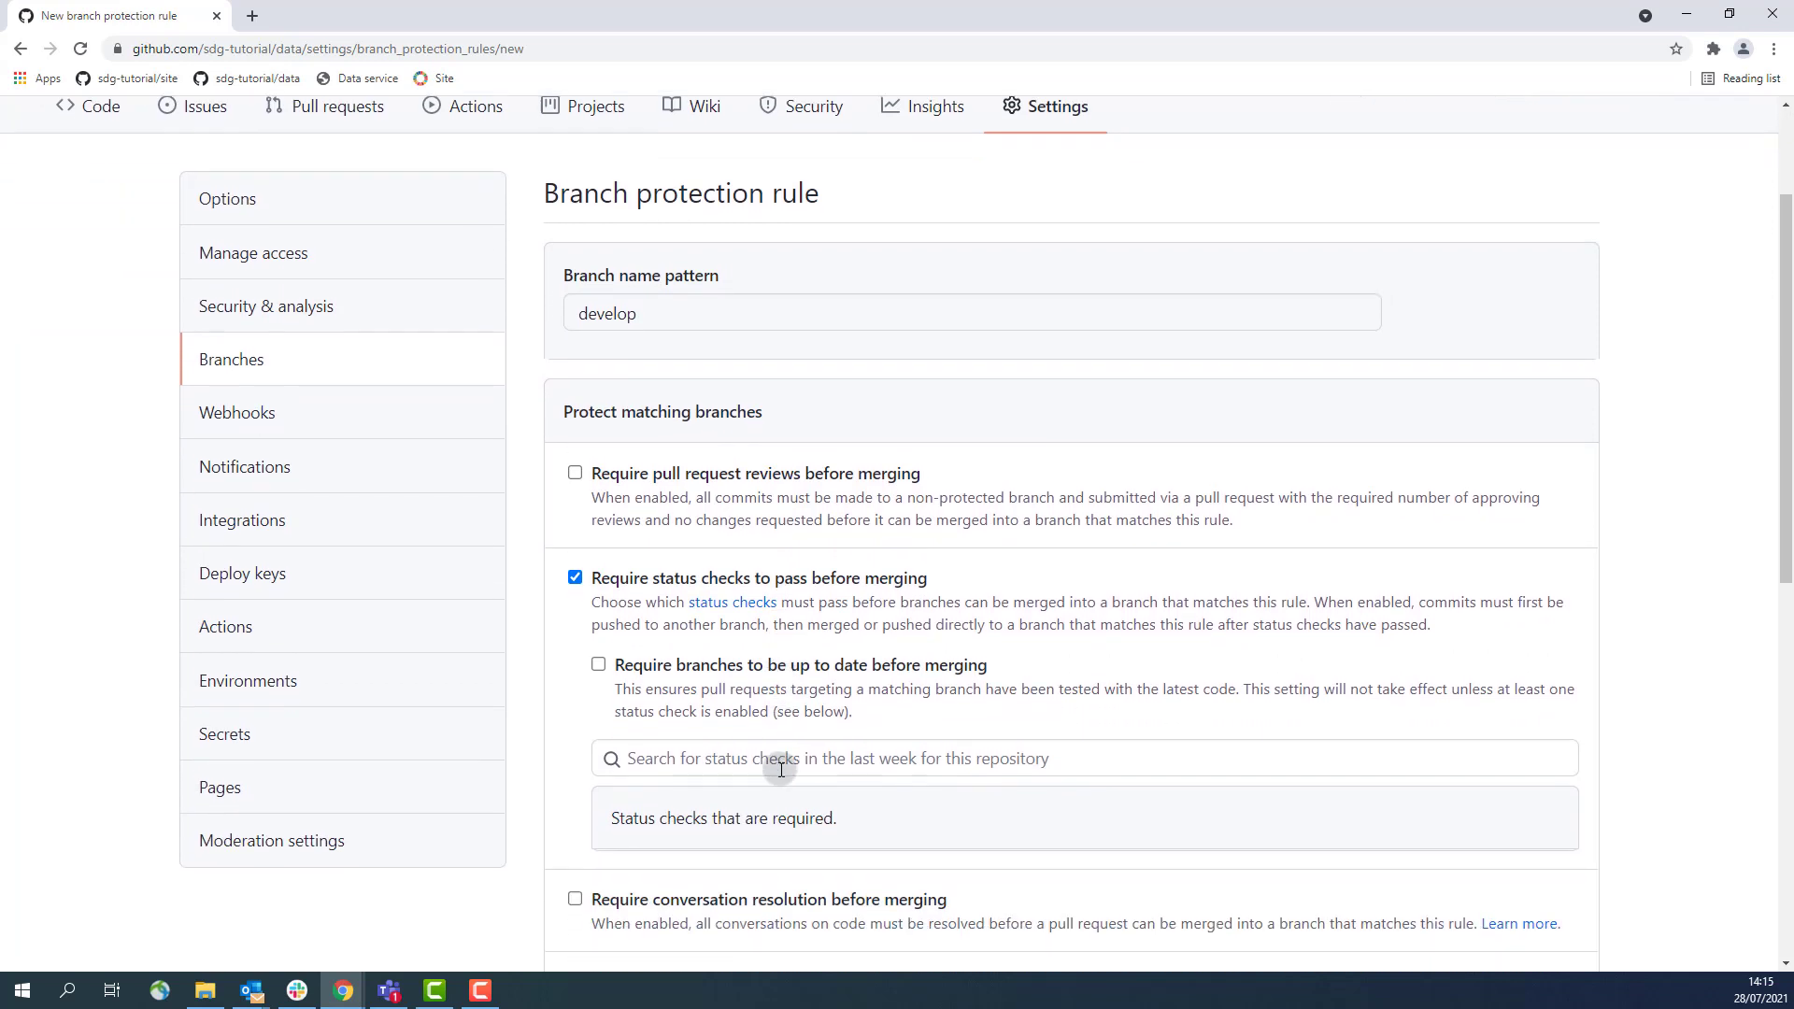
click(782, 759)
text(test)
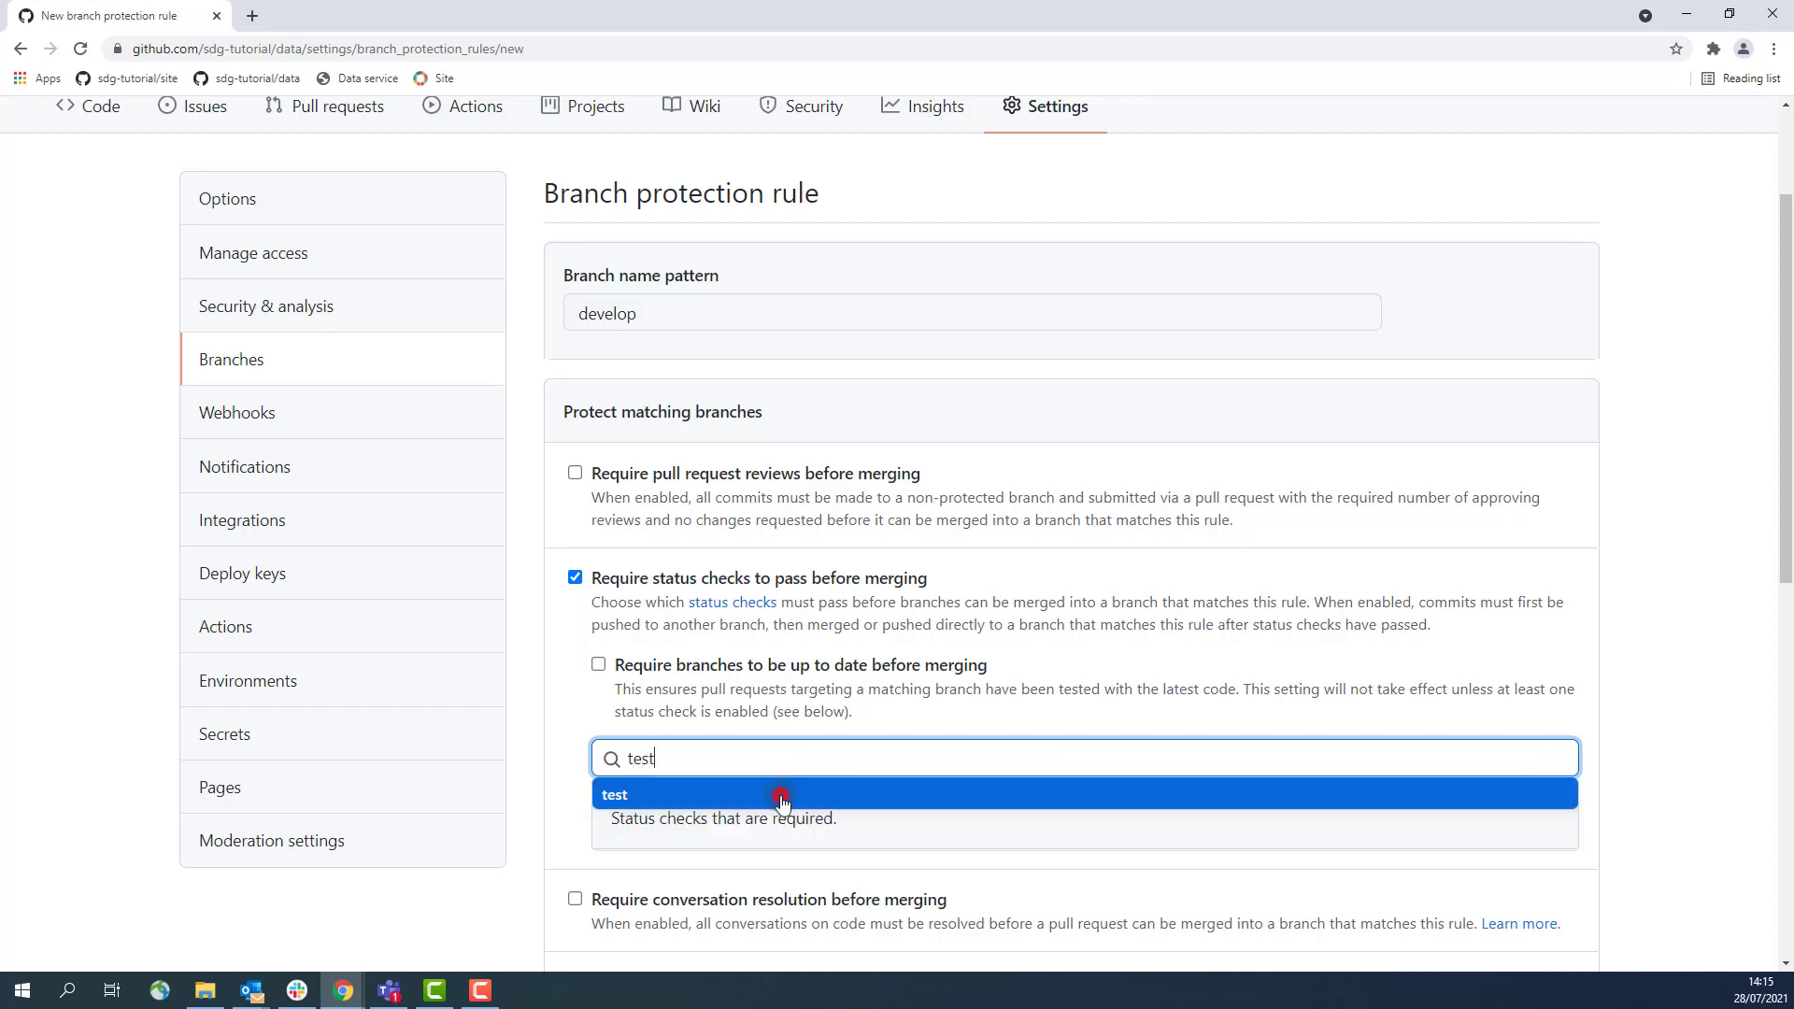
click(783, 795)
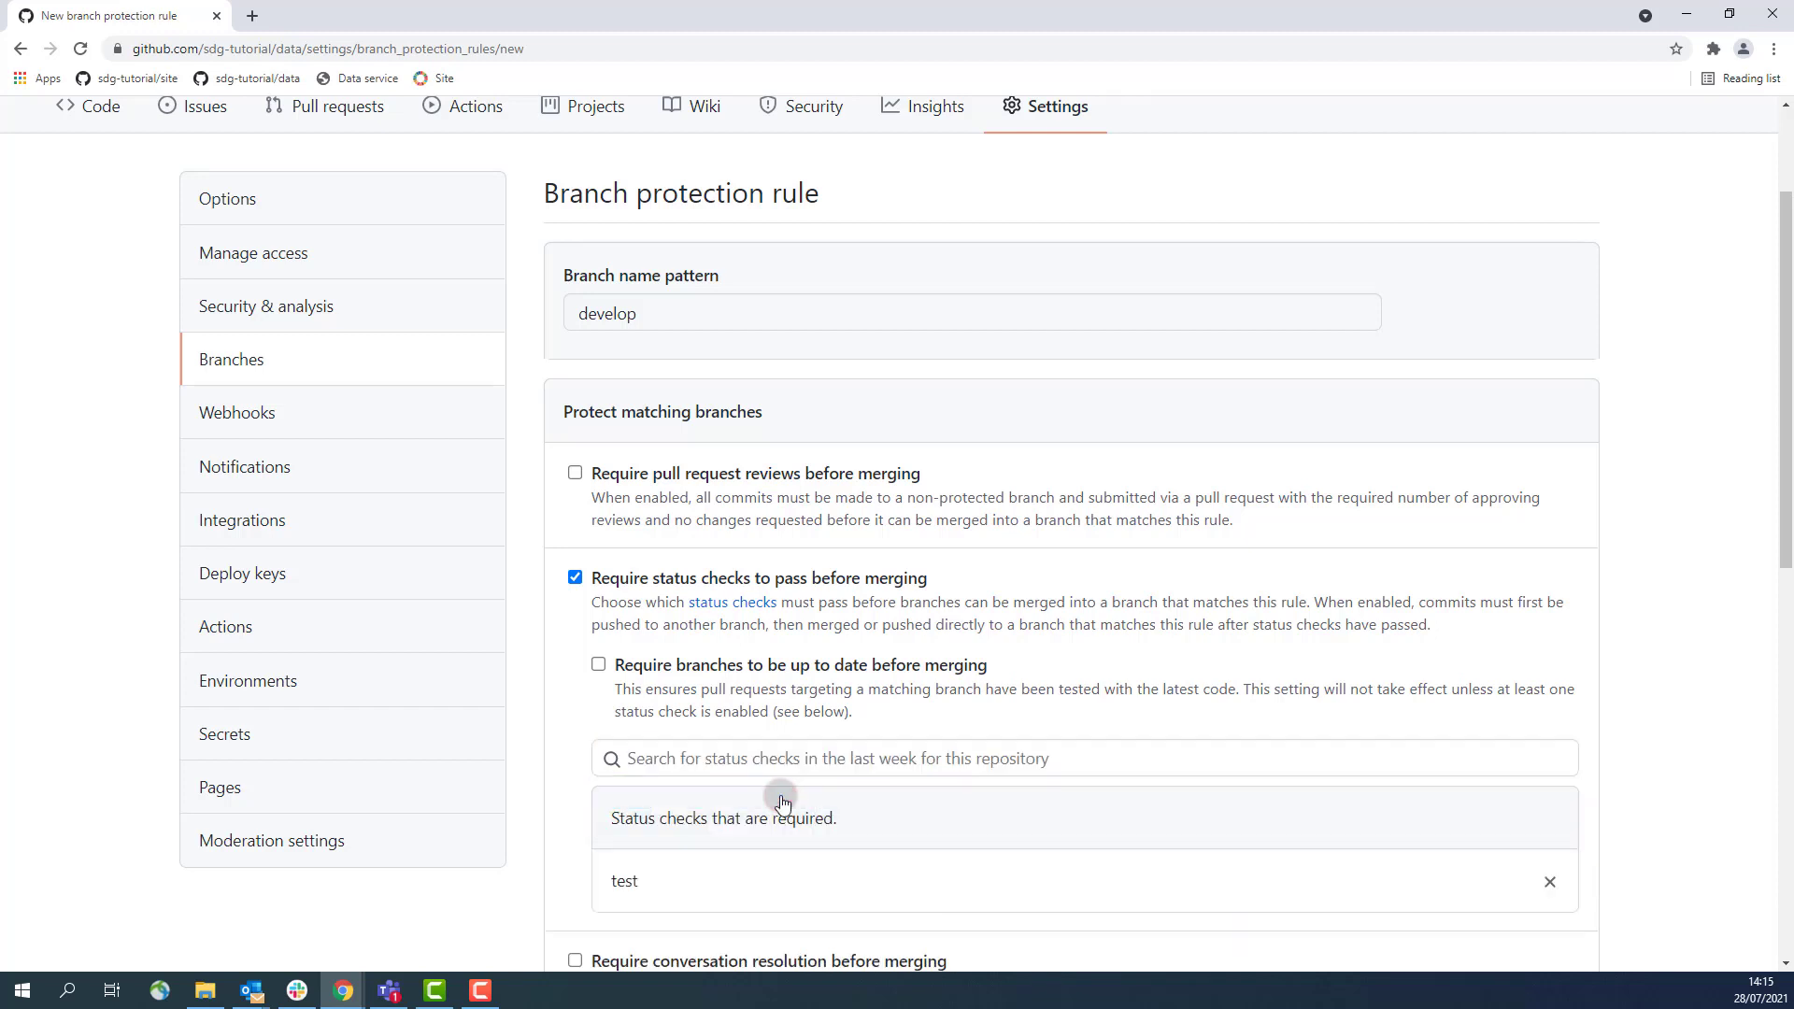
Create the develop branch protection rule, leaving the remaining protection options off.
scroll(782, 795, down, 1)
scroll(781, 794, down, 4)
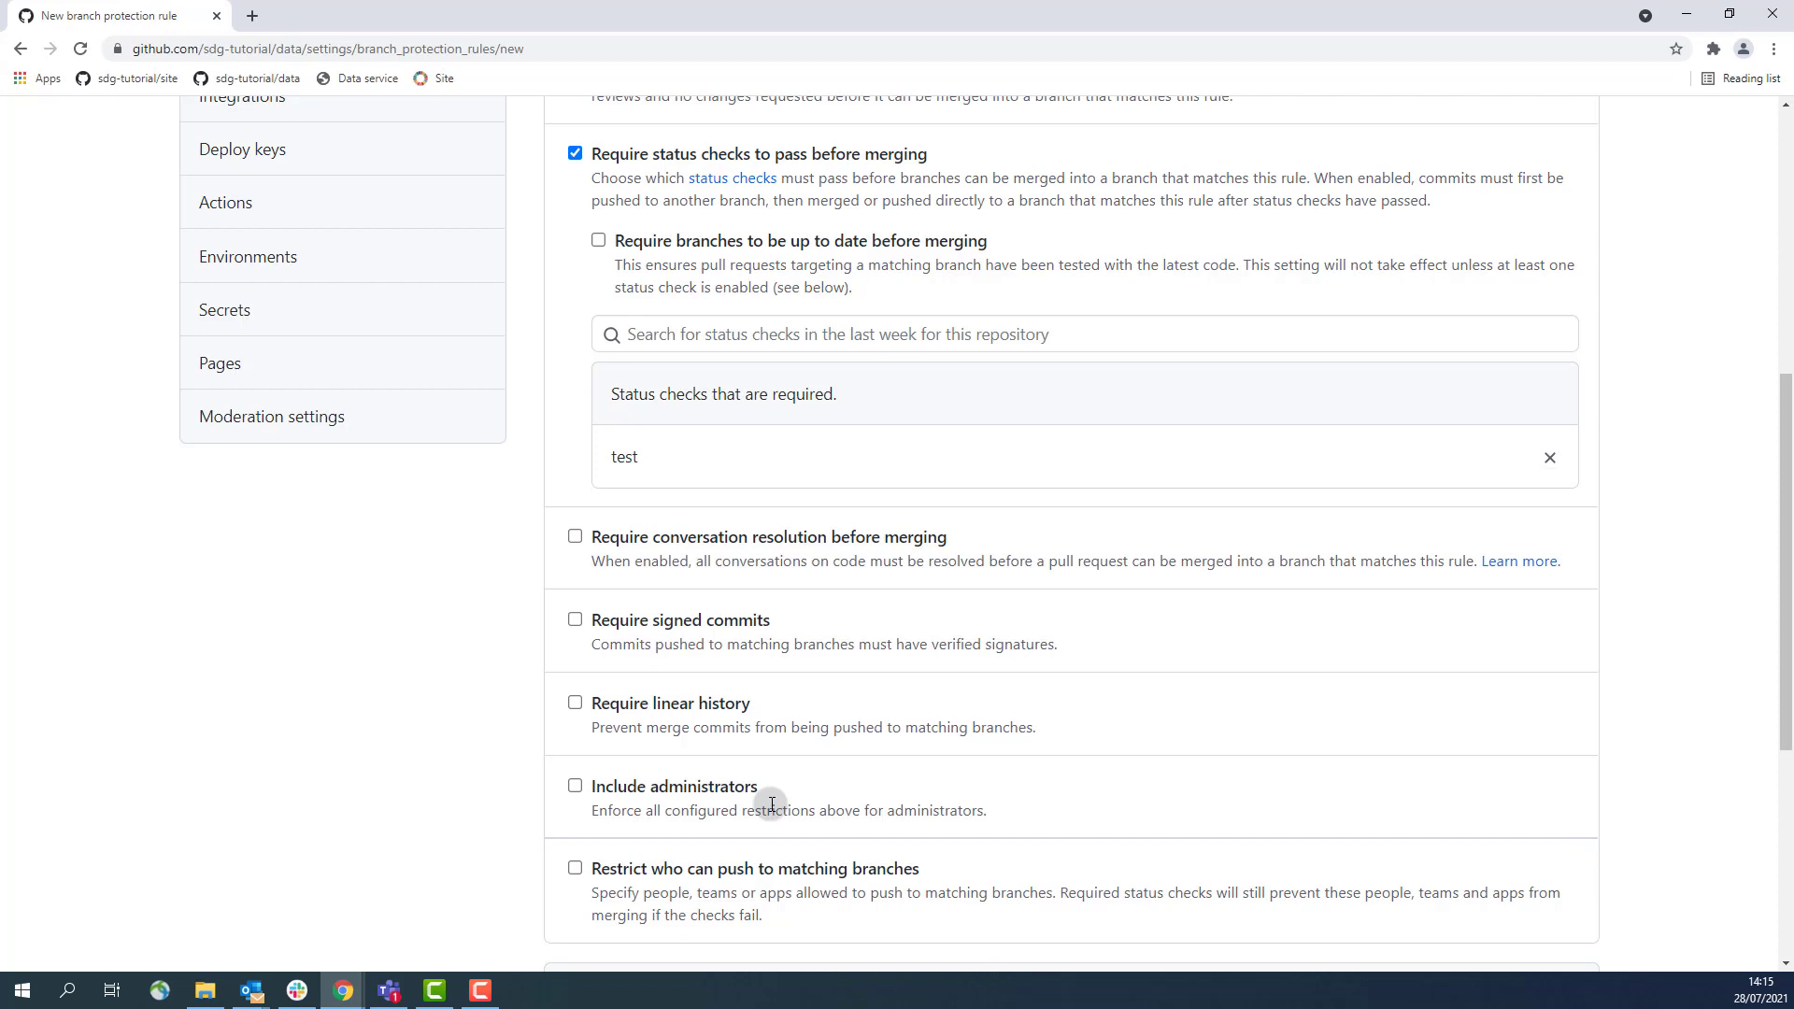
scroll(770, 804, down, 5)
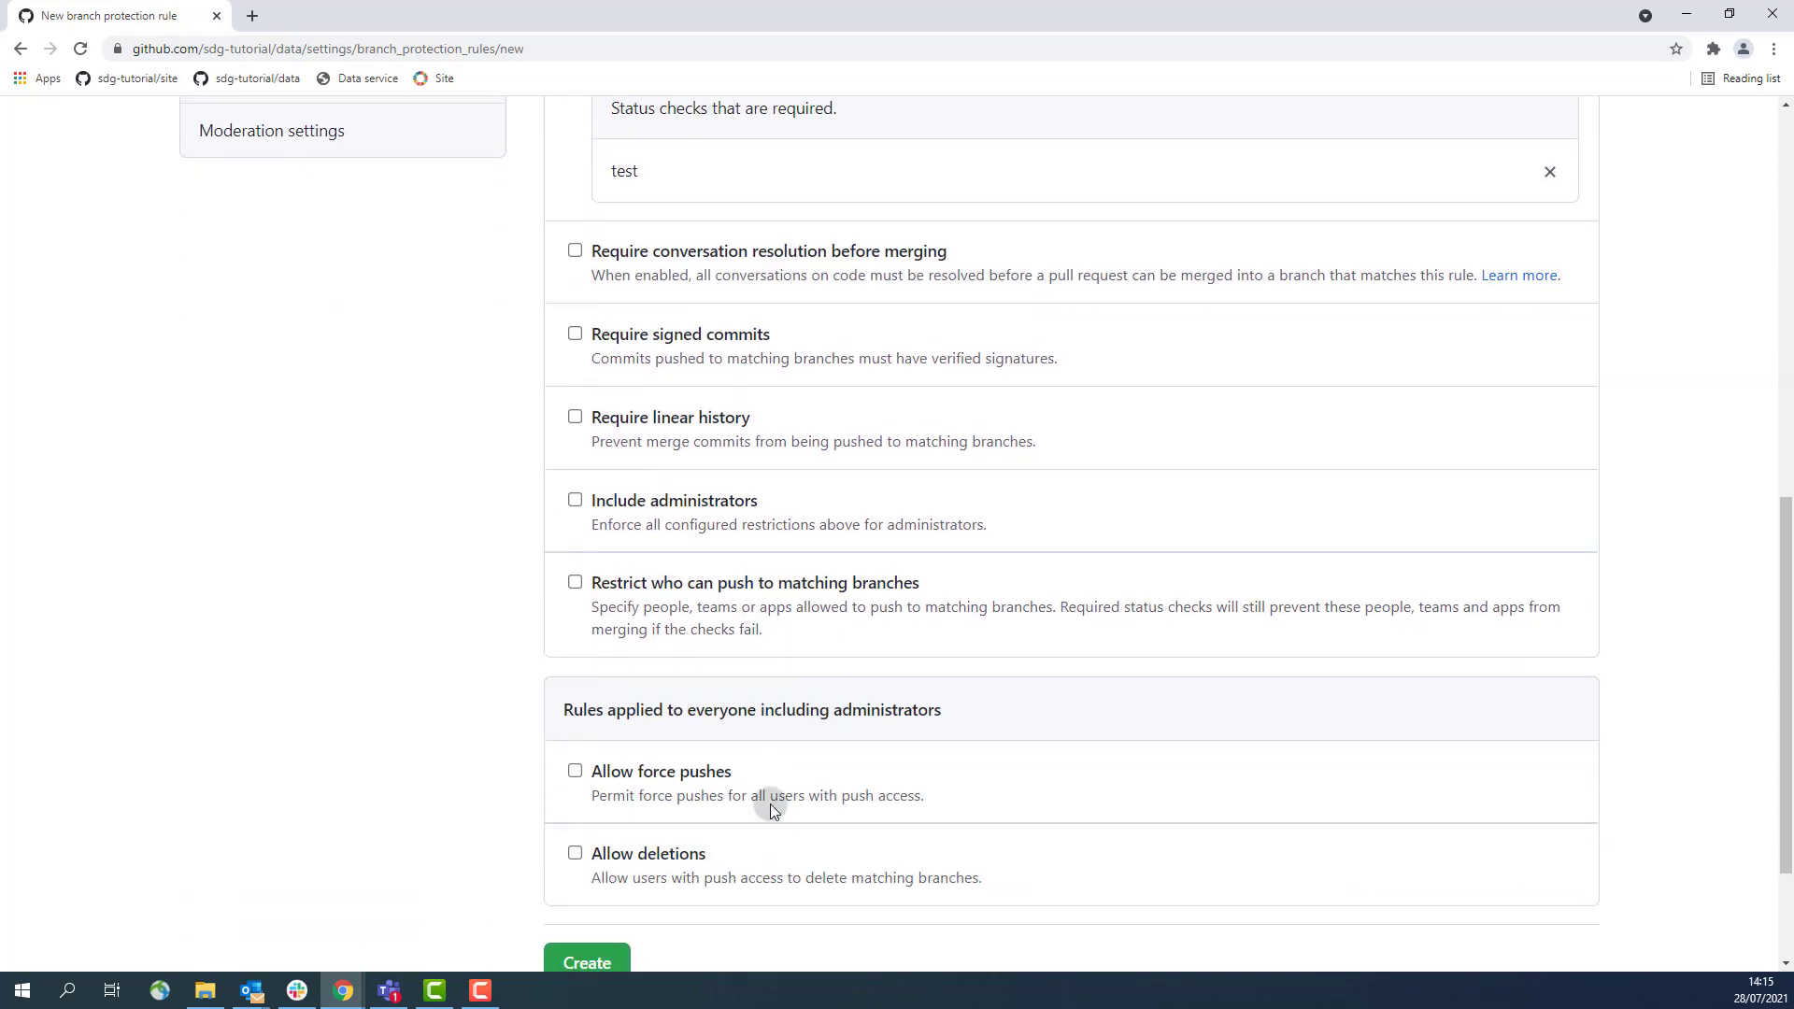
click(590, 775)
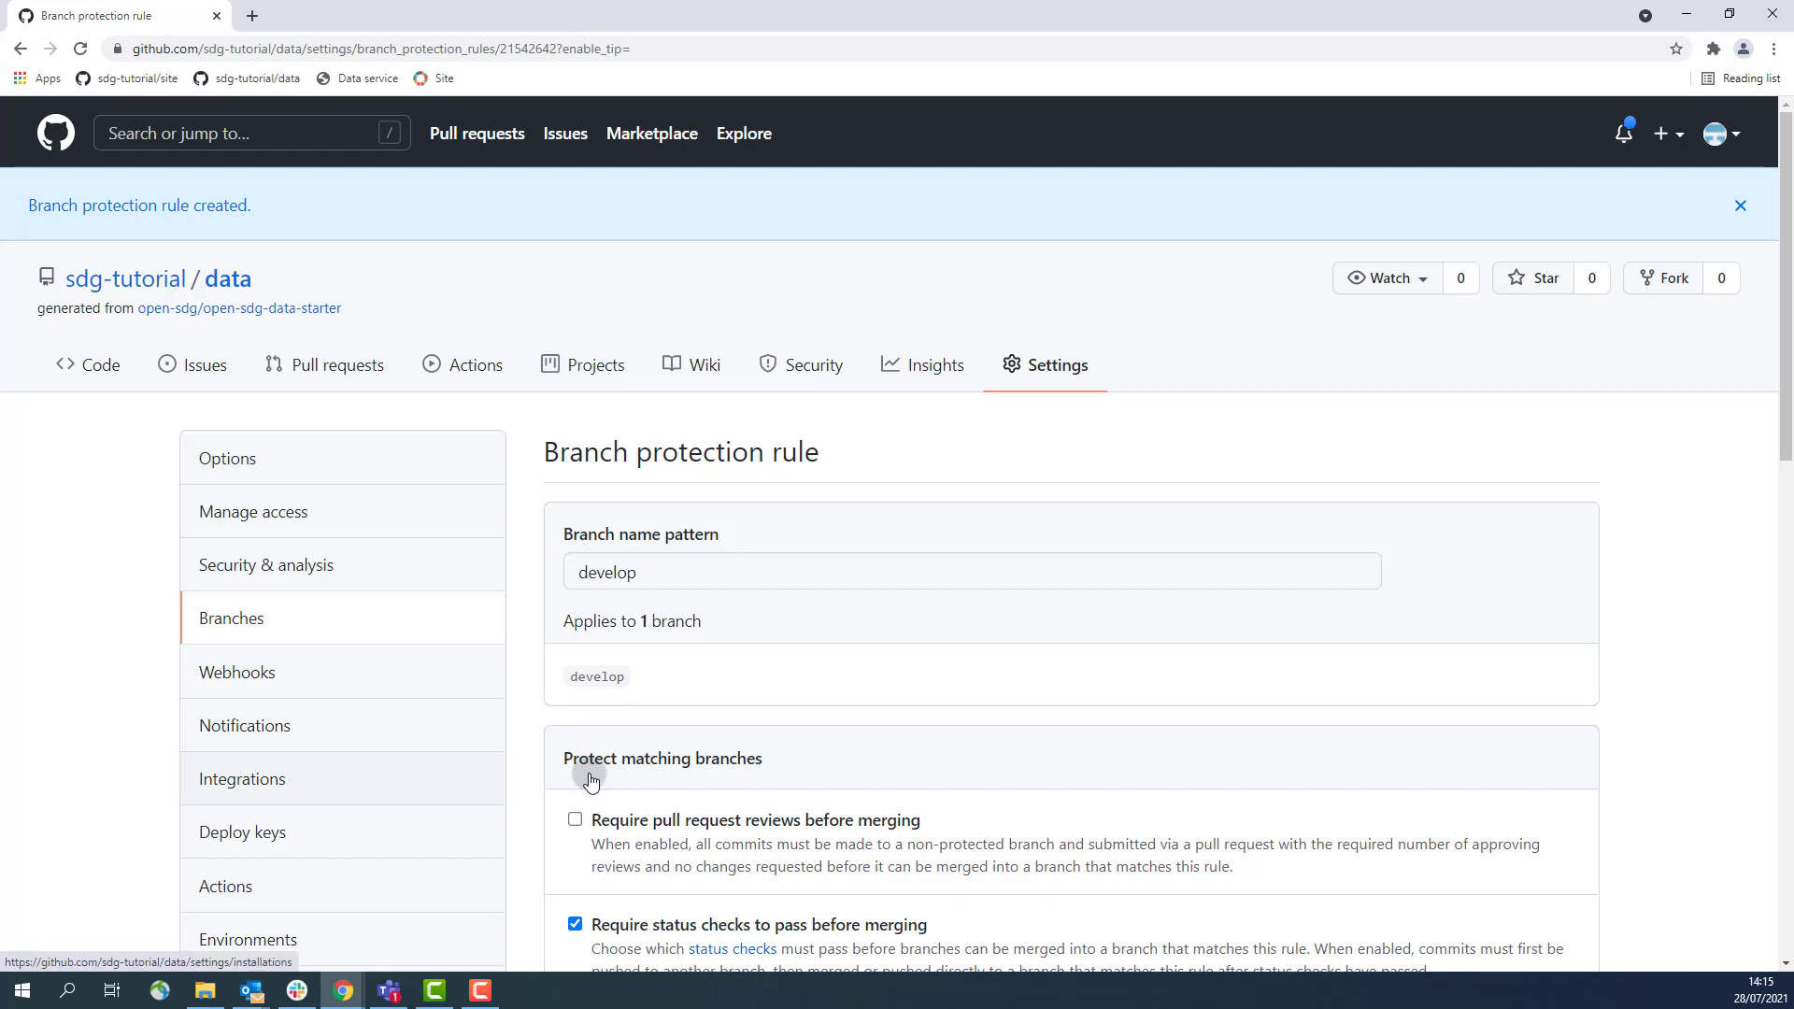
Switch to the site repository, open its README.md for editing and add a blank line at the end.
click(141, 80)
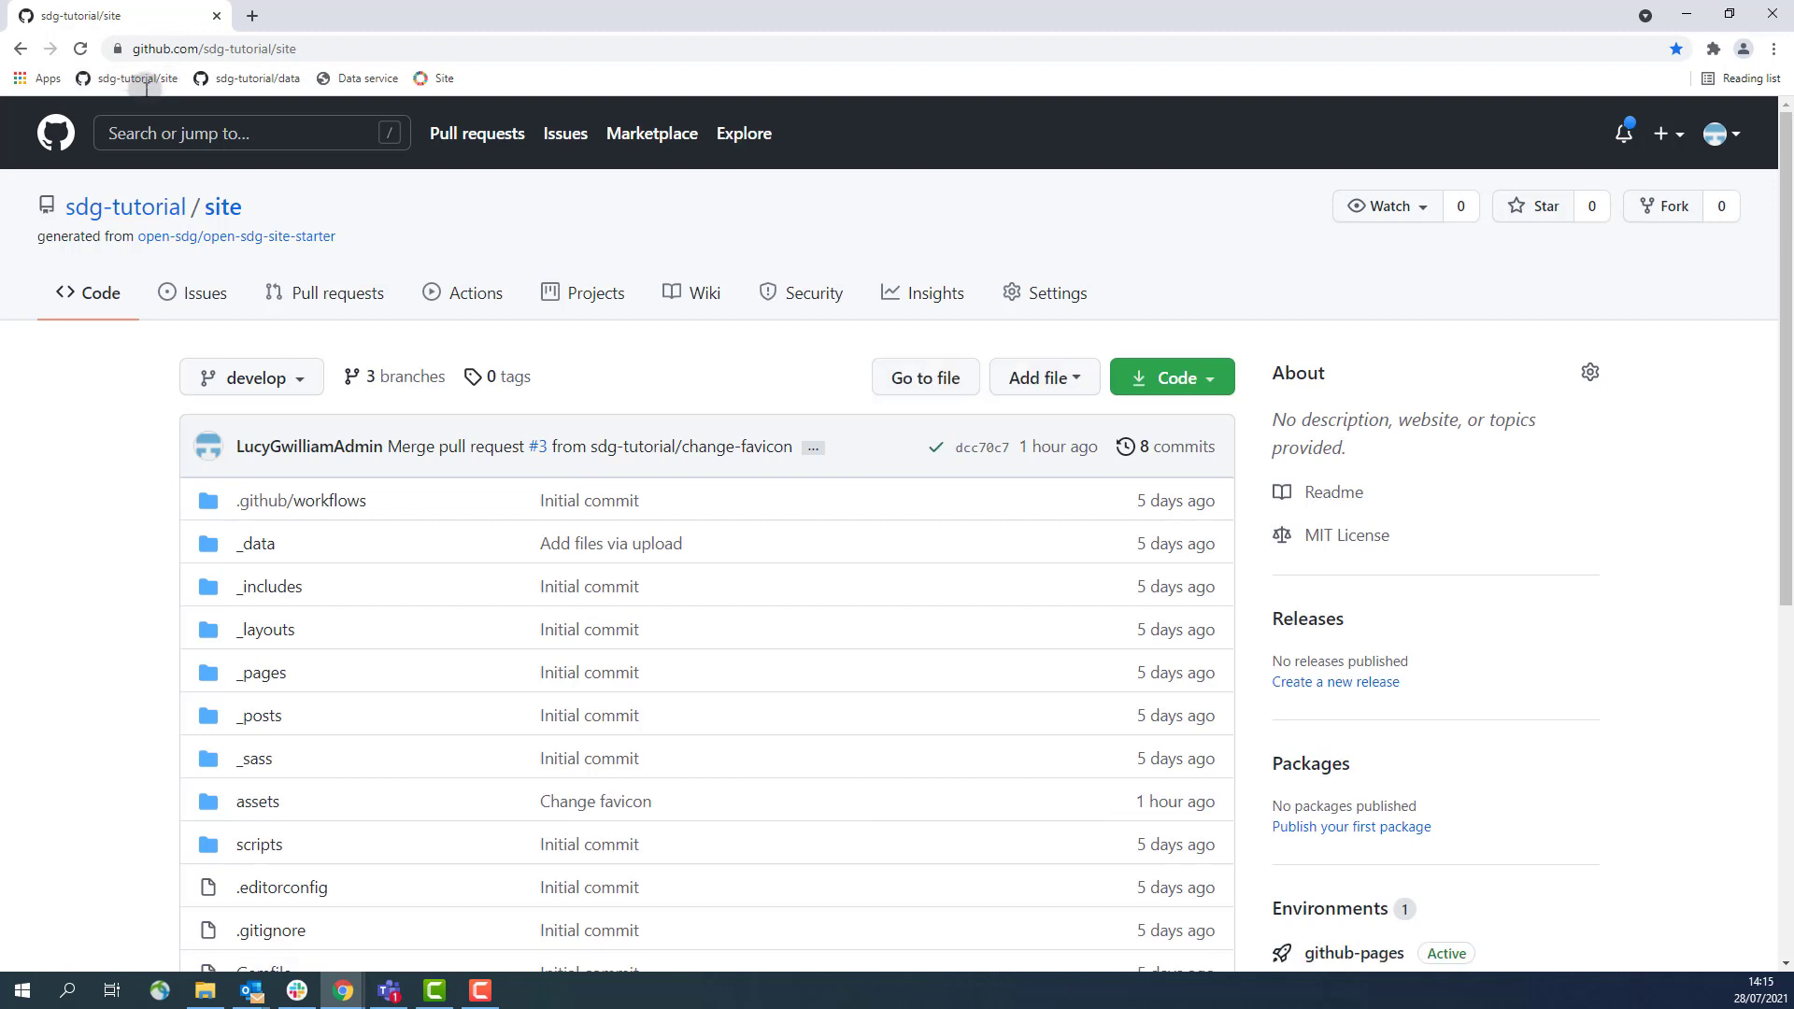
click(237, 209)
scroll(271, 243, down, 6)
click(1189, 654)
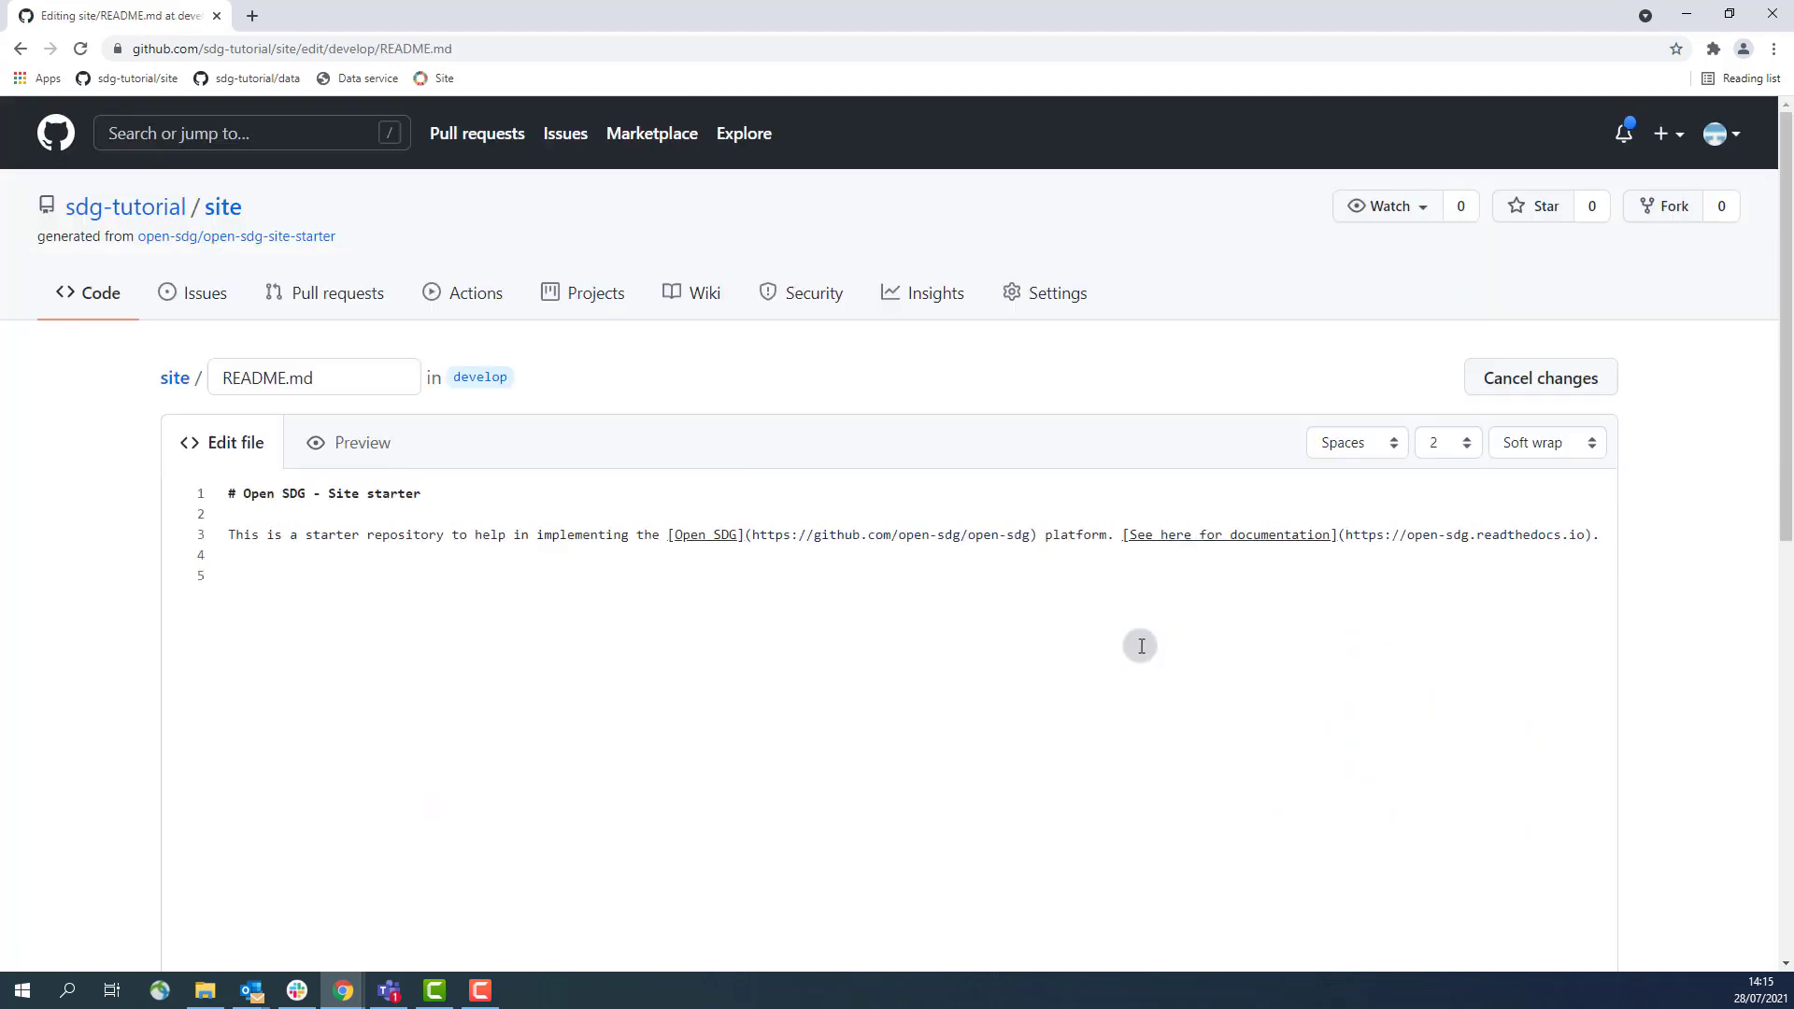
click(355, 575)
Enter "Empty pull request" as the commit message for the README.md change.
scroll(355, 577, down, 1)
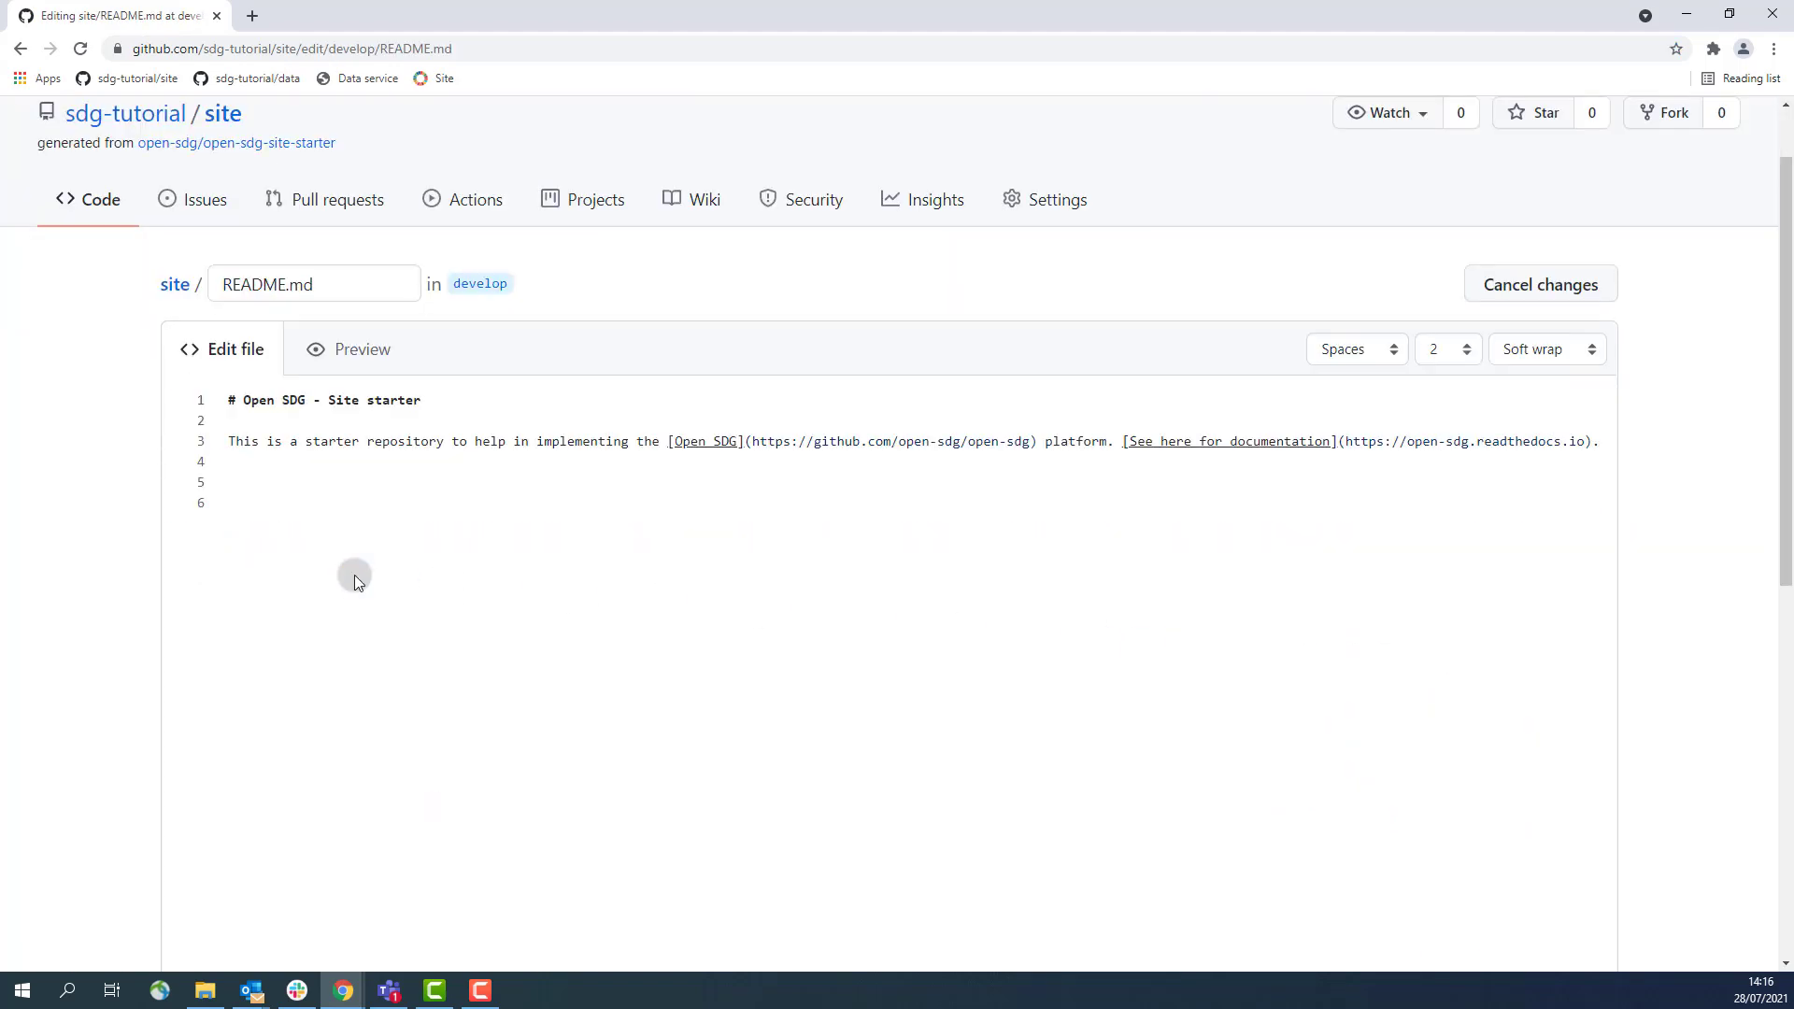
scroll(356, 575, down, 5)
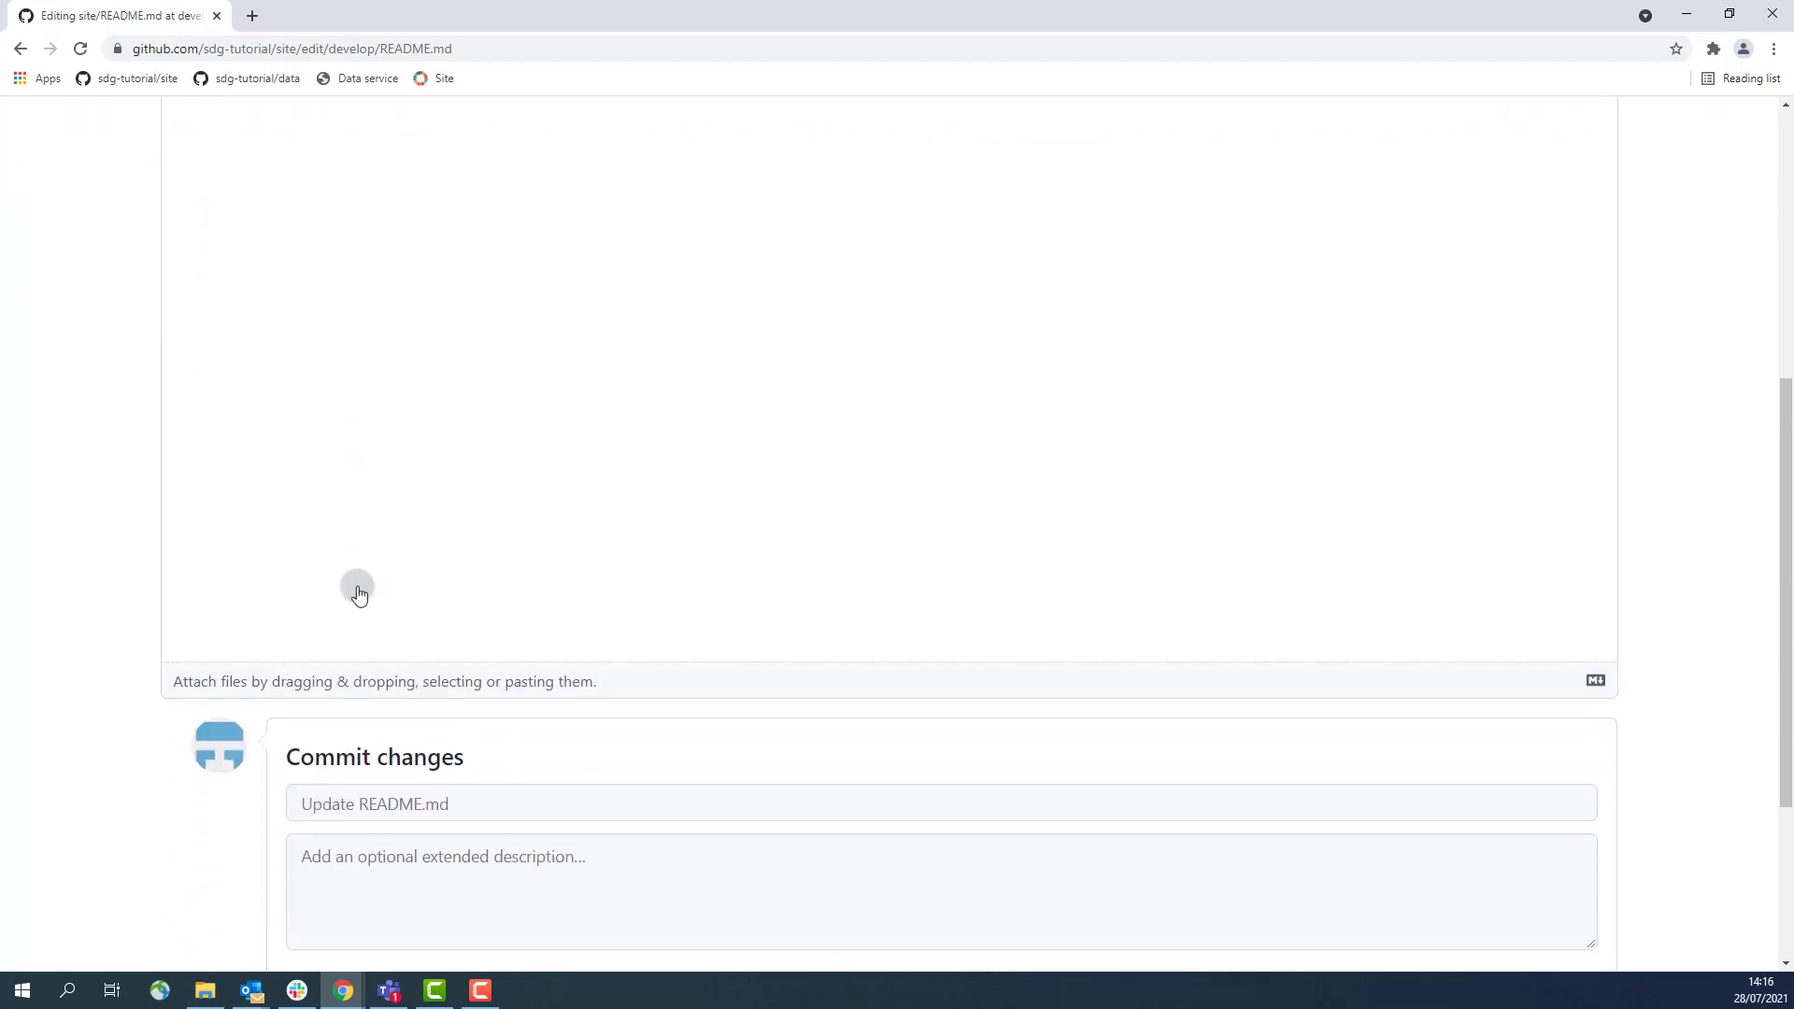
click(402, 776)
text(Empty )
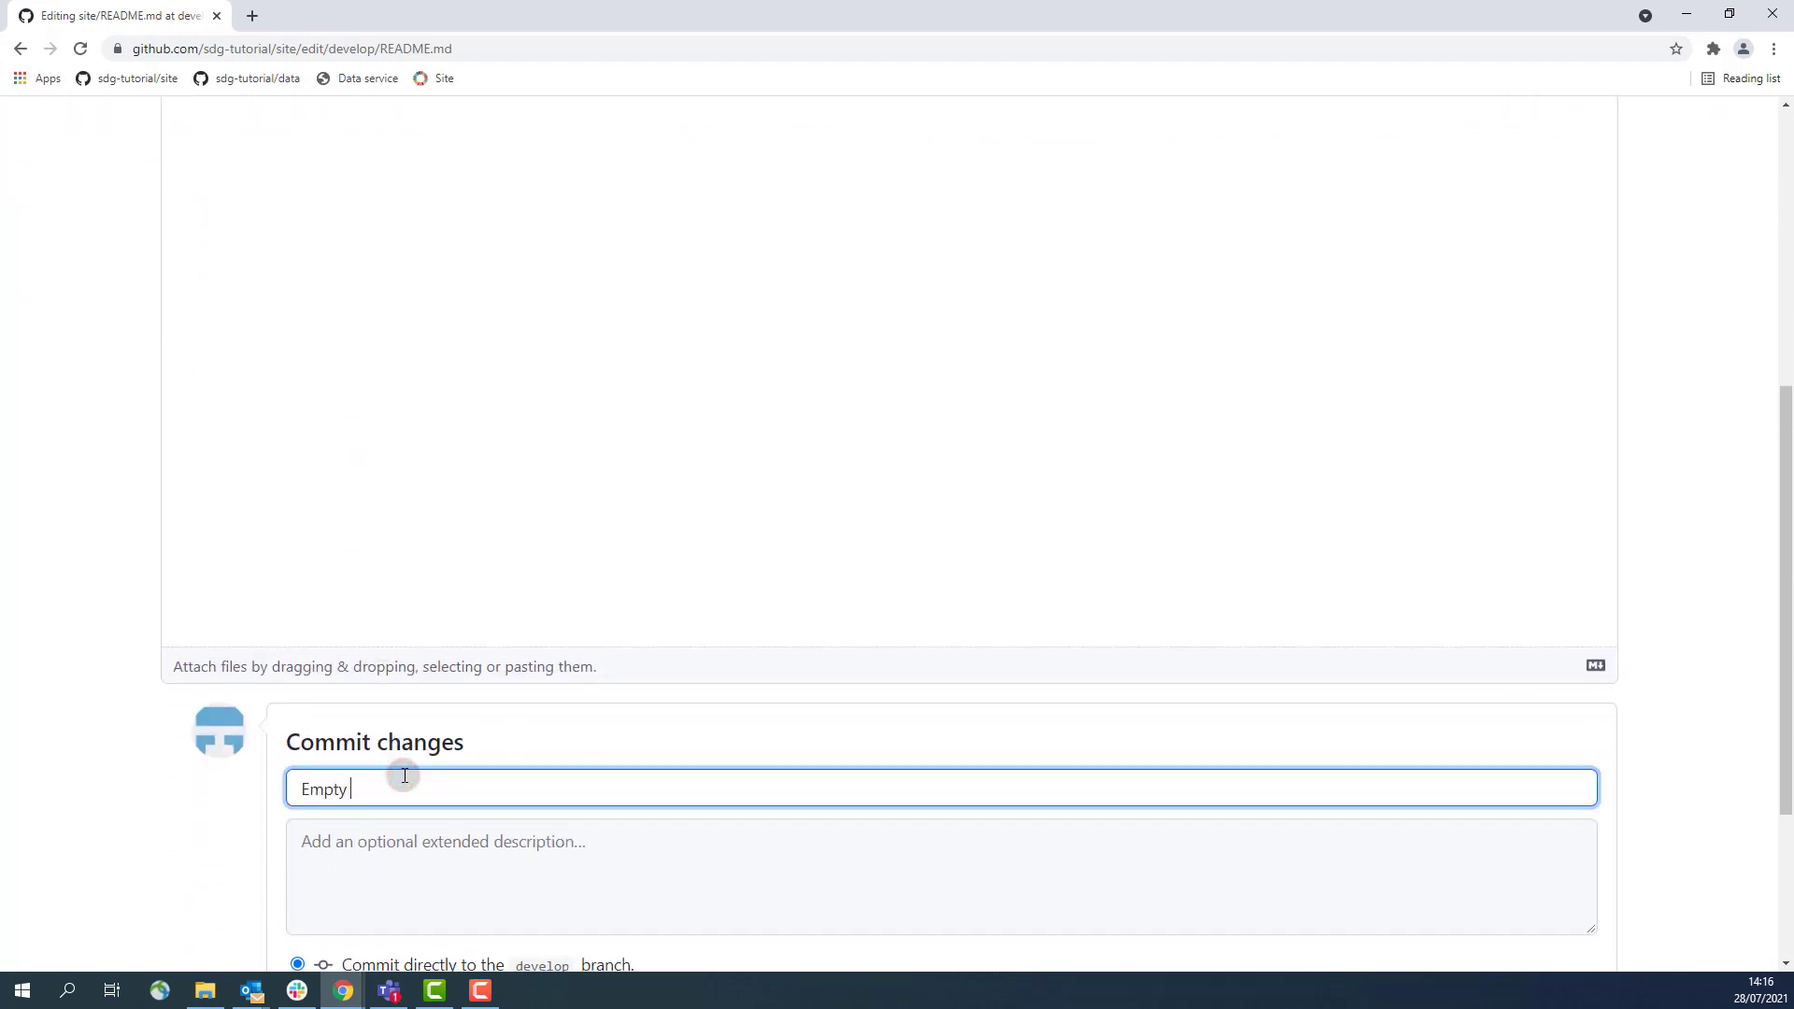
text(pull request)
scroll(405, 775, down, 2)
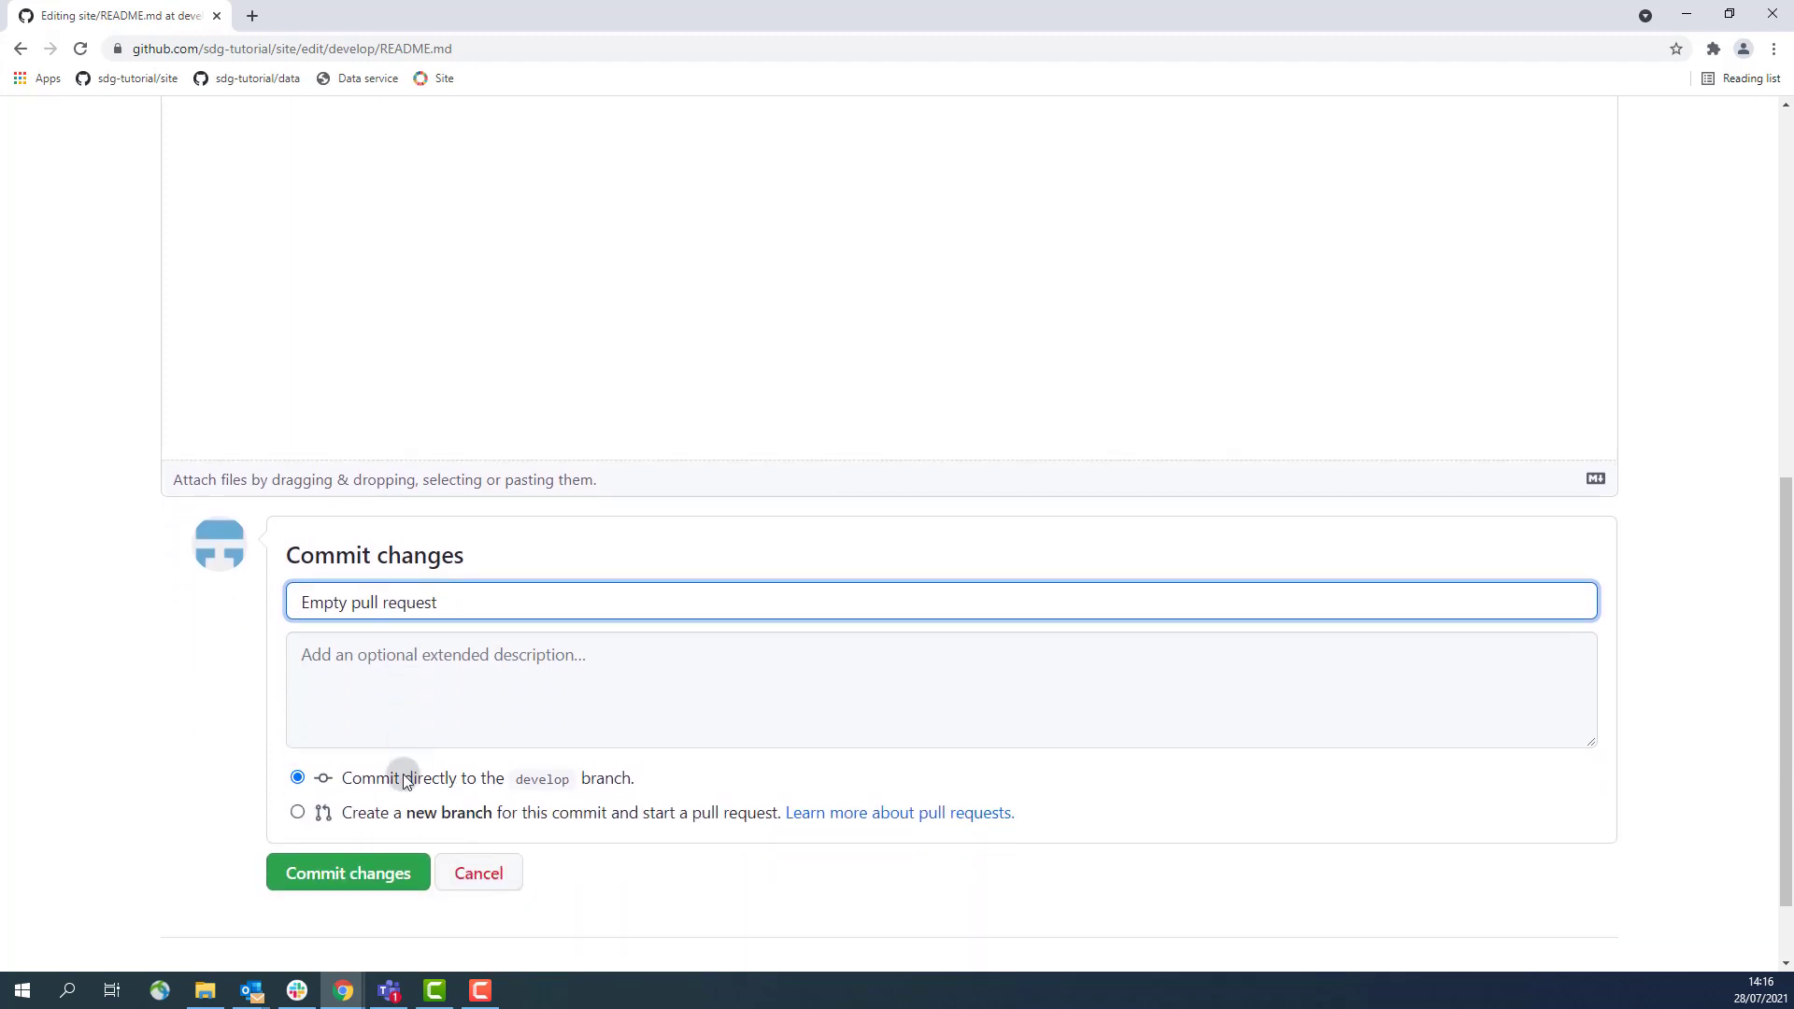
Propose the README.md change on a new branch with the suggested name and create the pull request into develop.
click(410, 820)
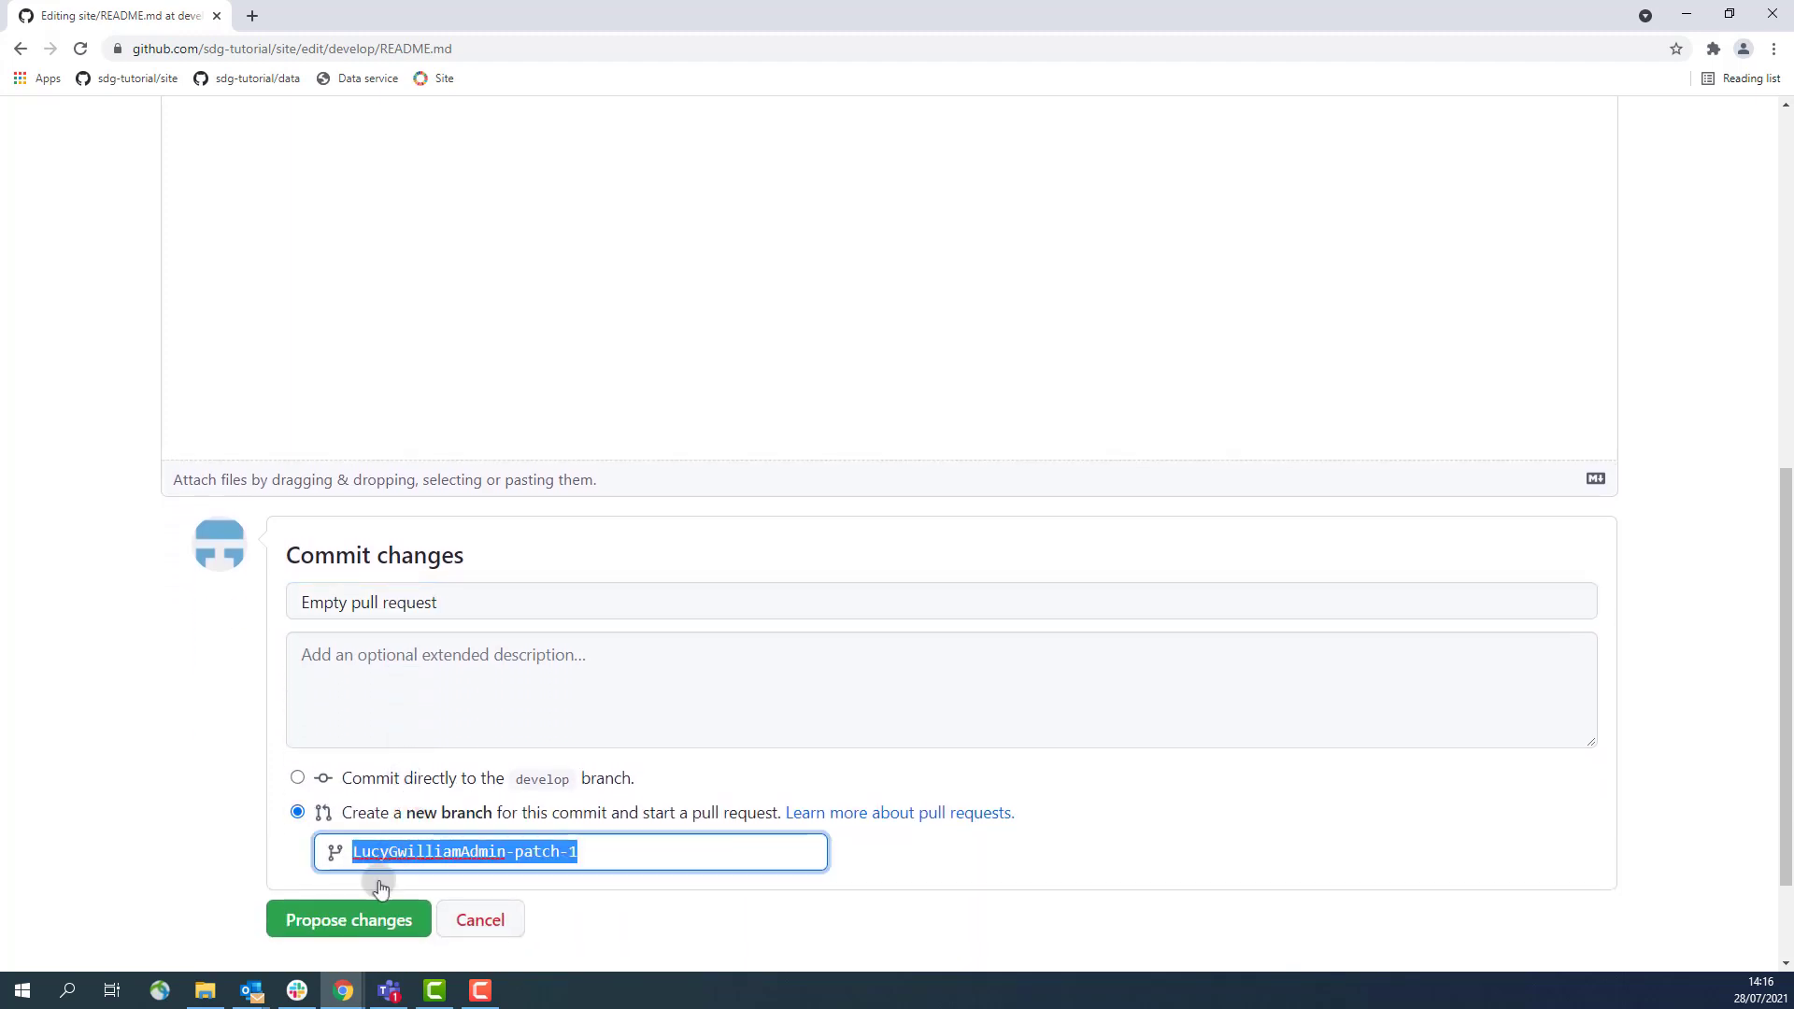
click(356, 930)
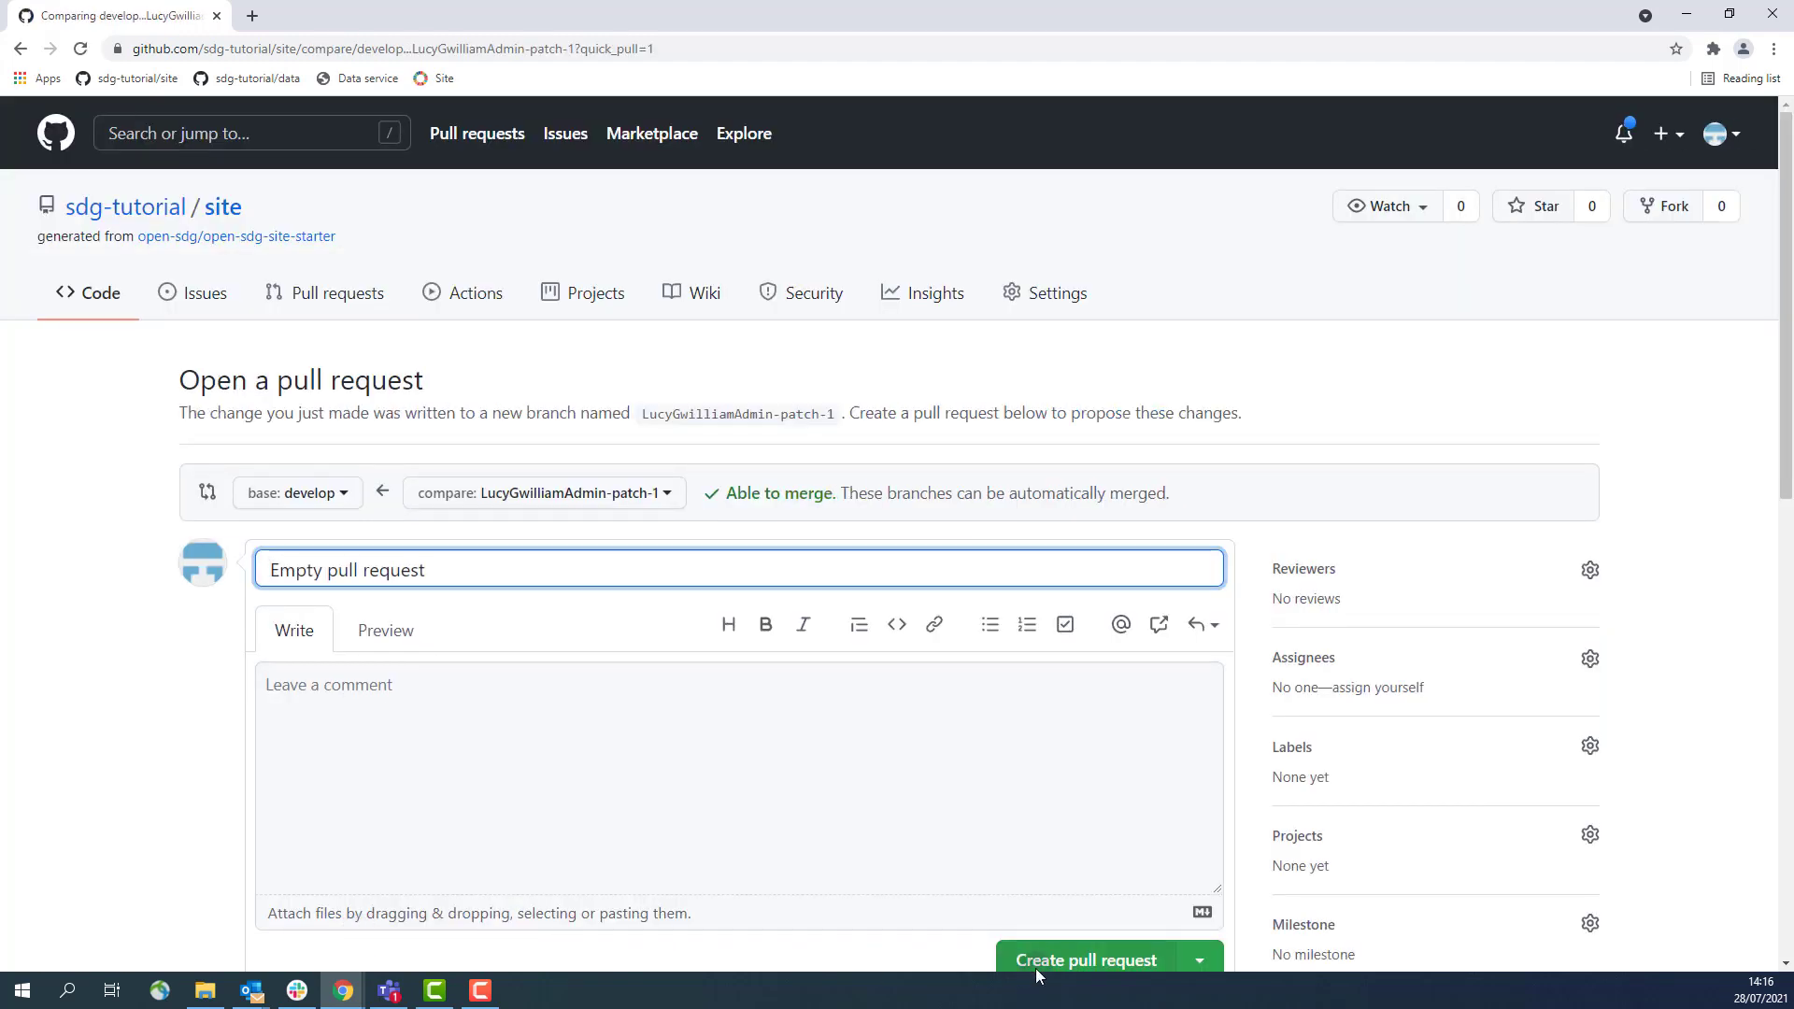
click(1035, 963)
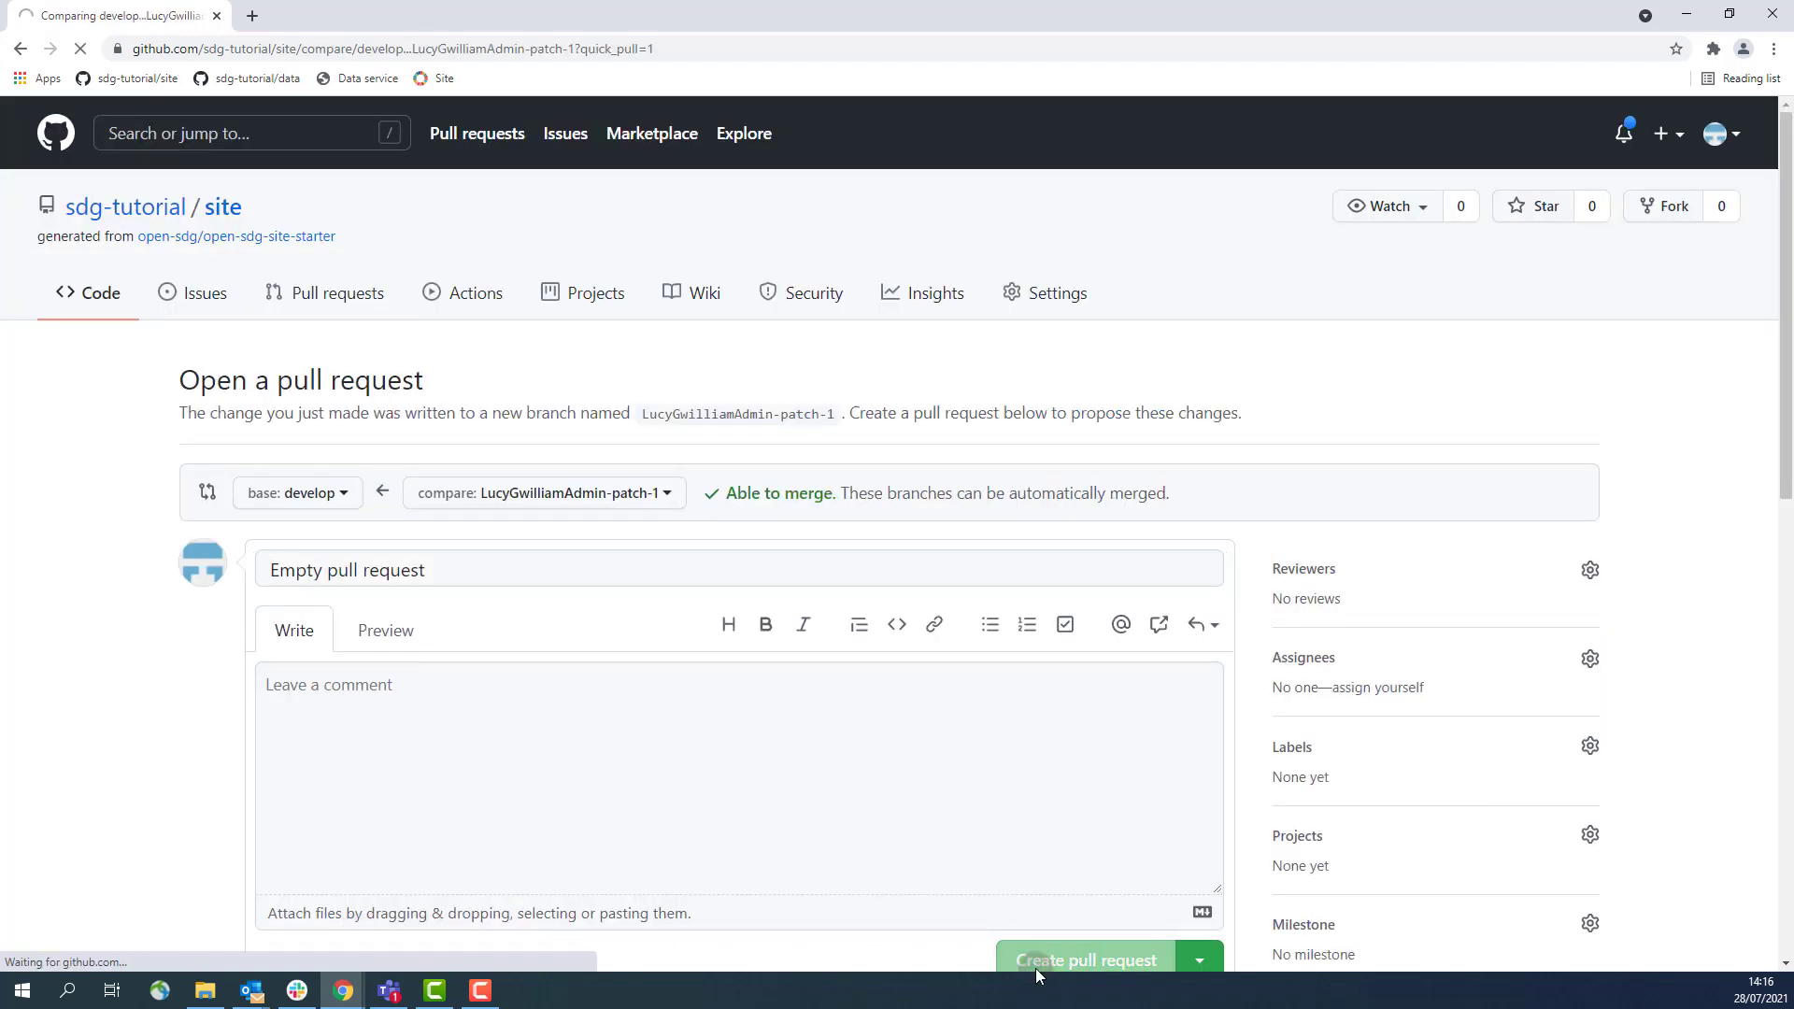
Merge the empty pull request into develop and delete its patch branch.
scroll(1036, 968, down, 3)
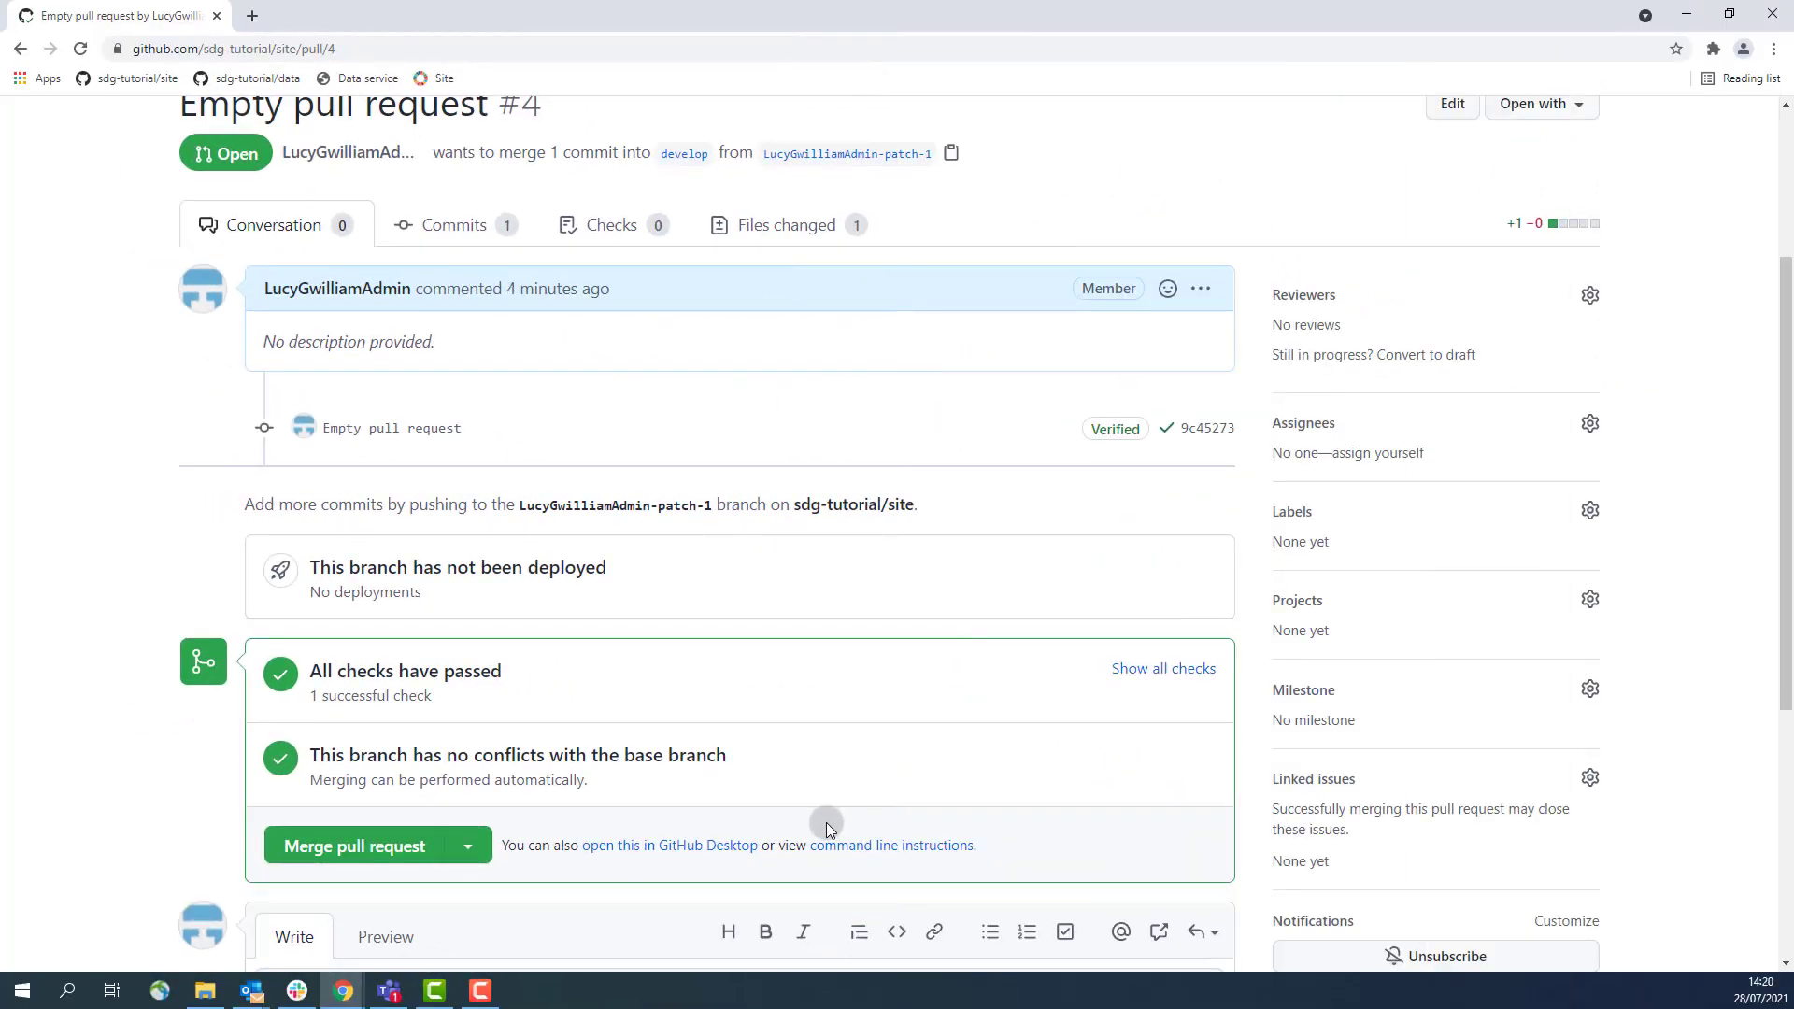
click(383, 846)
click(378, 712)
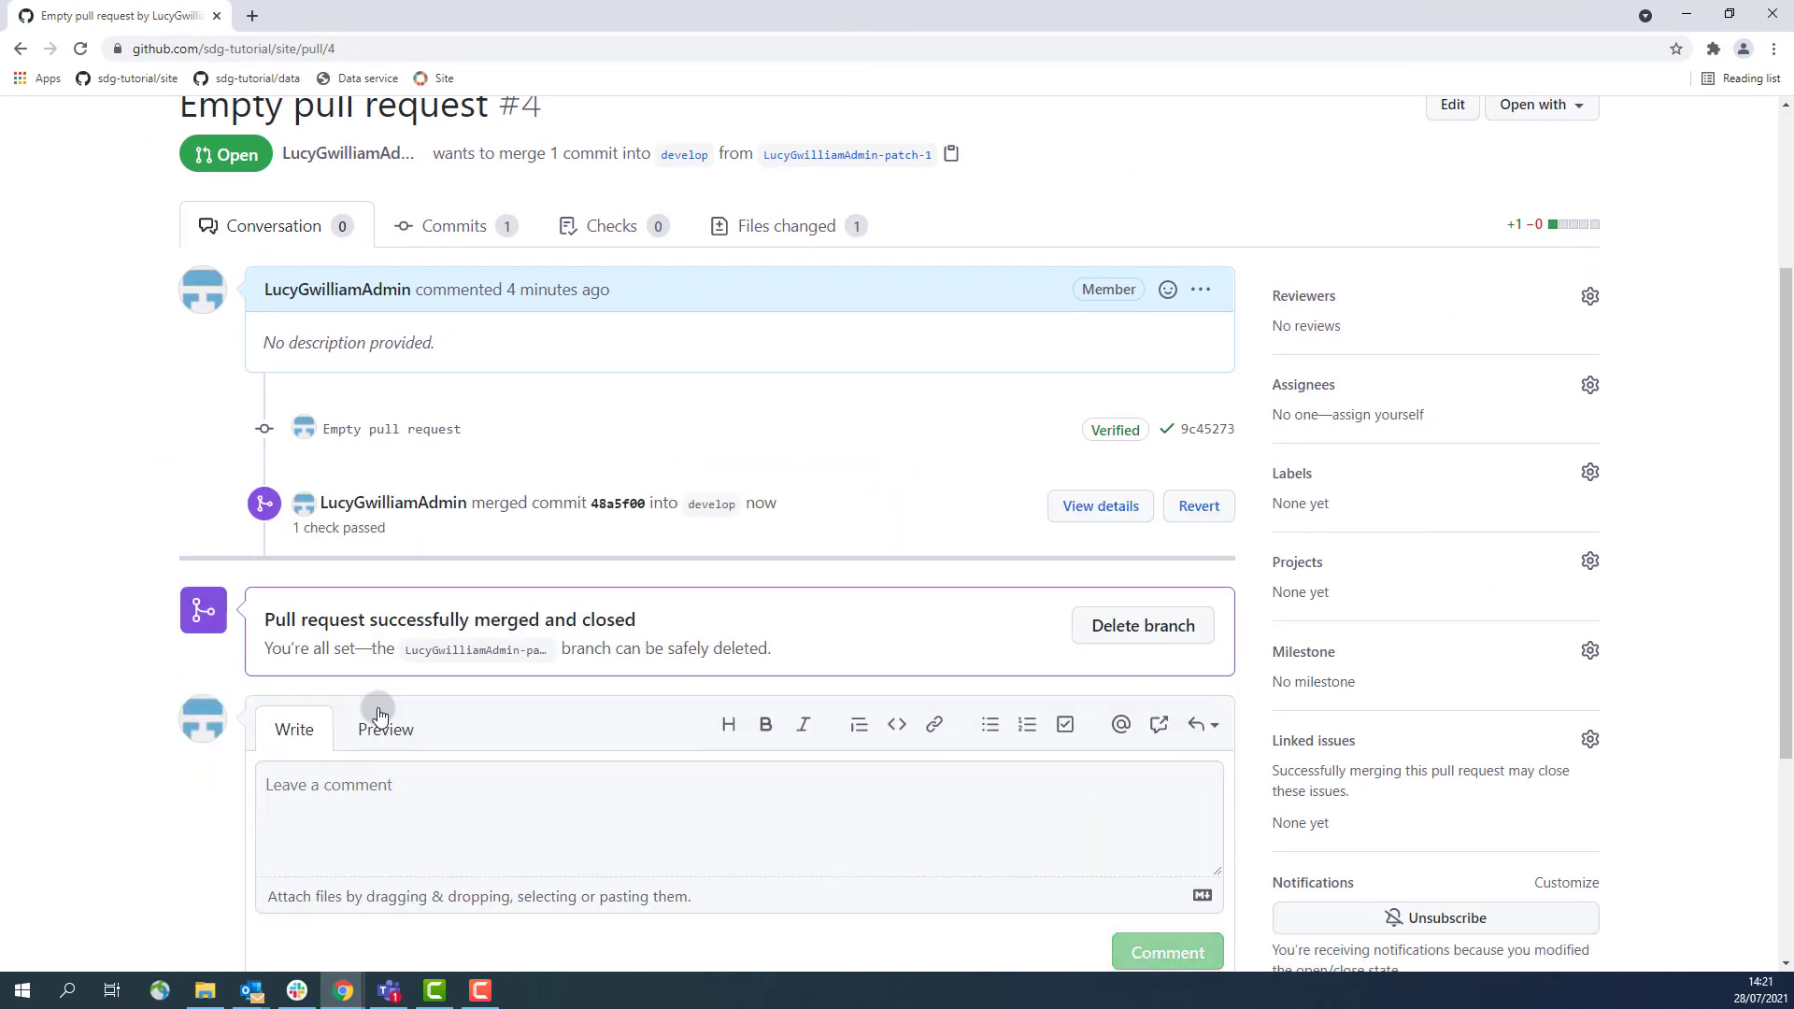
click(1118, 625)
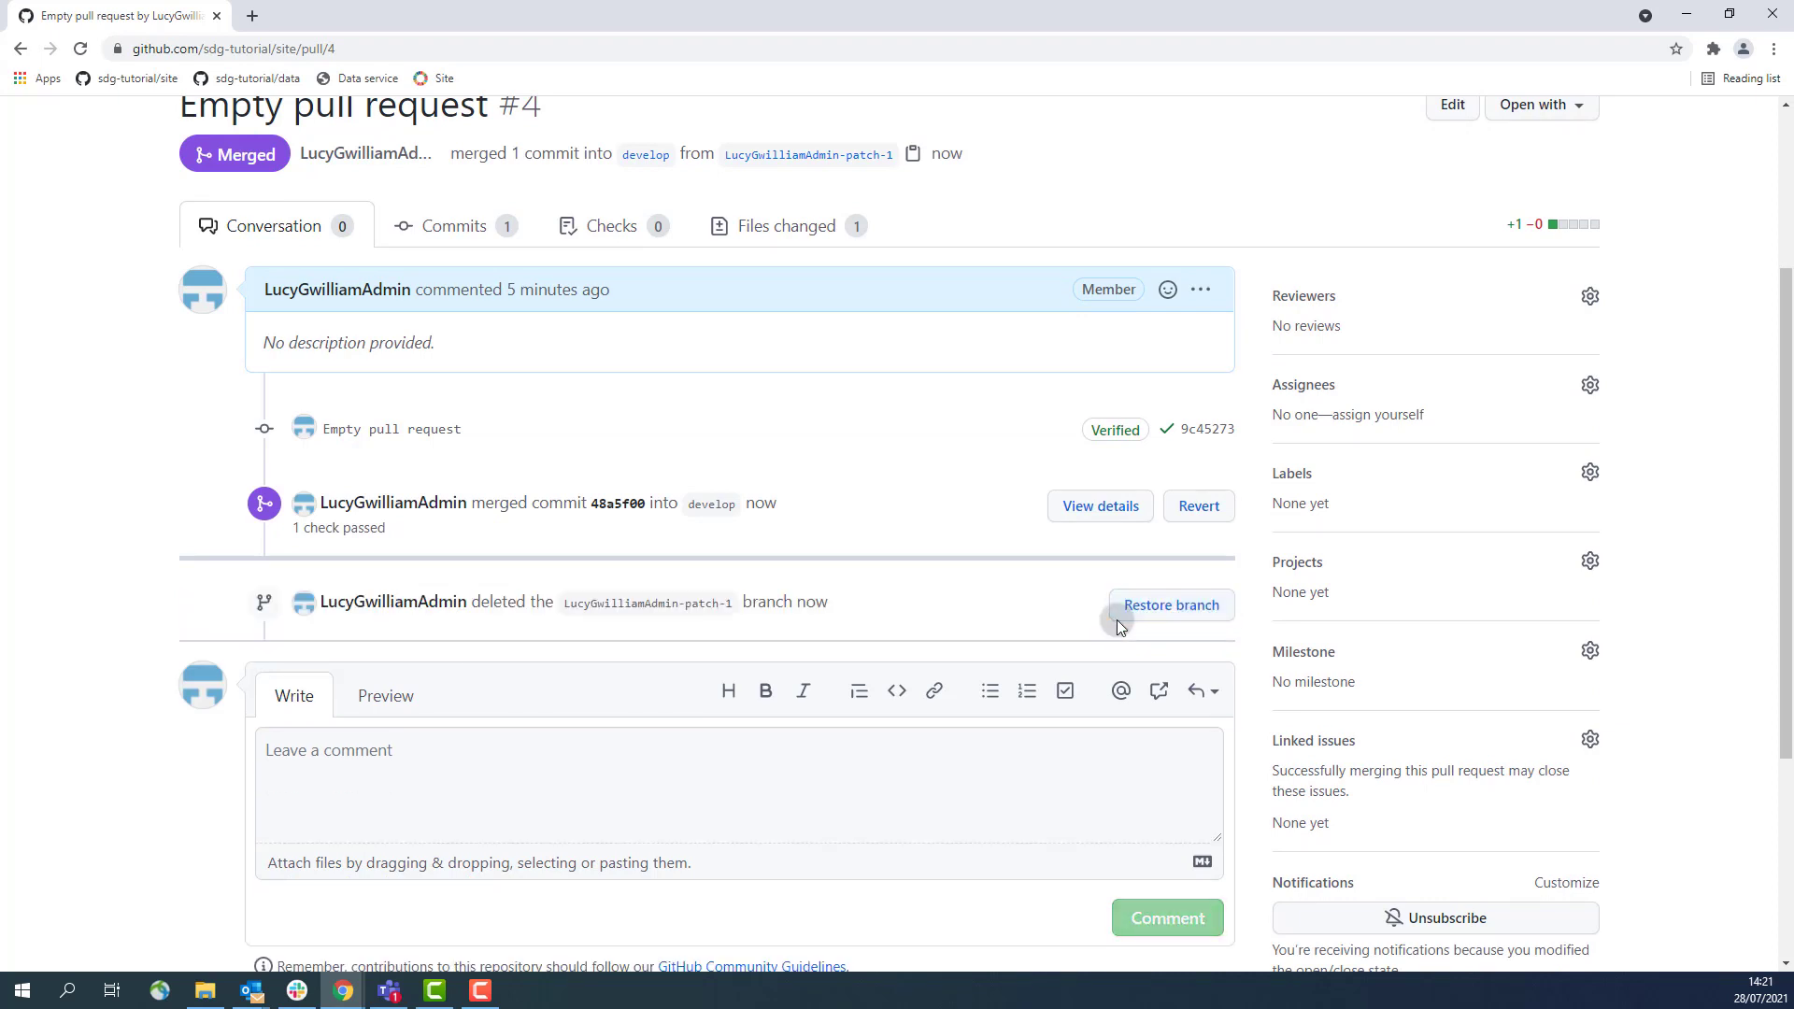
Start a new branch protection rule in the site repository's branch settings with the name pattern "develop".
scroll(1118, 620, up, 3)
click(1101, 305)
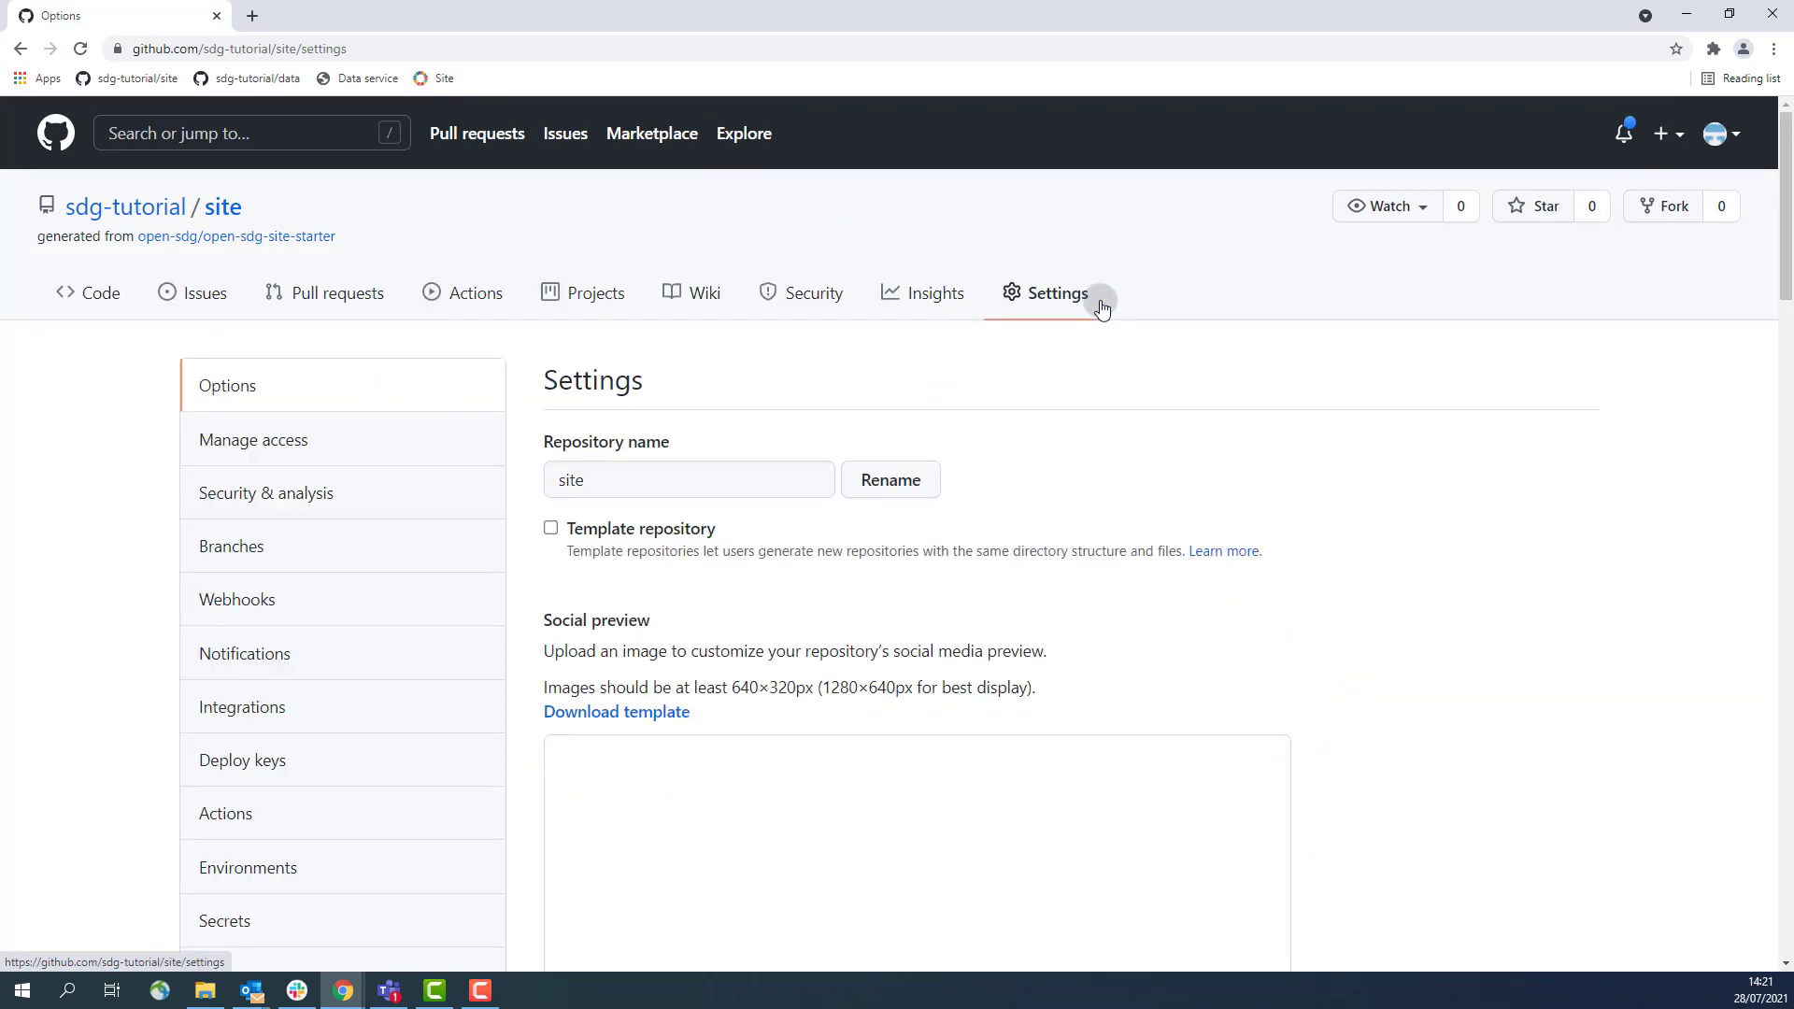
click(465, 551)
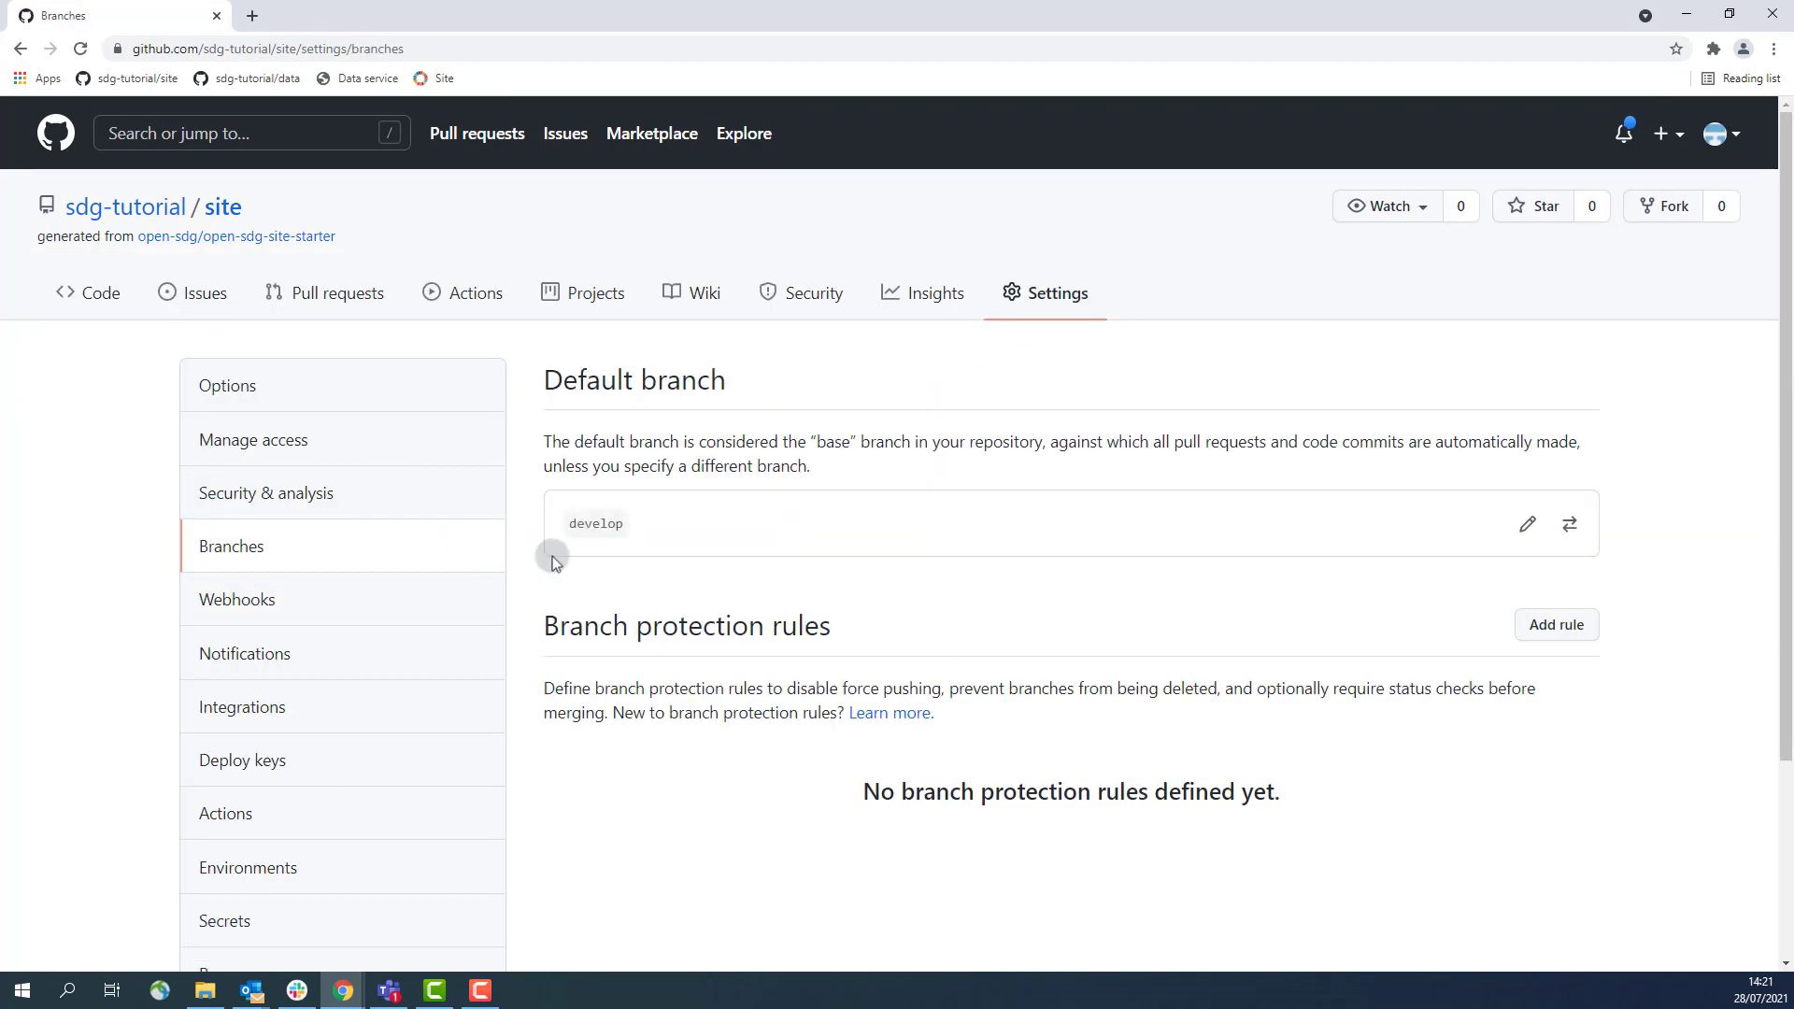
click(1553, 624)
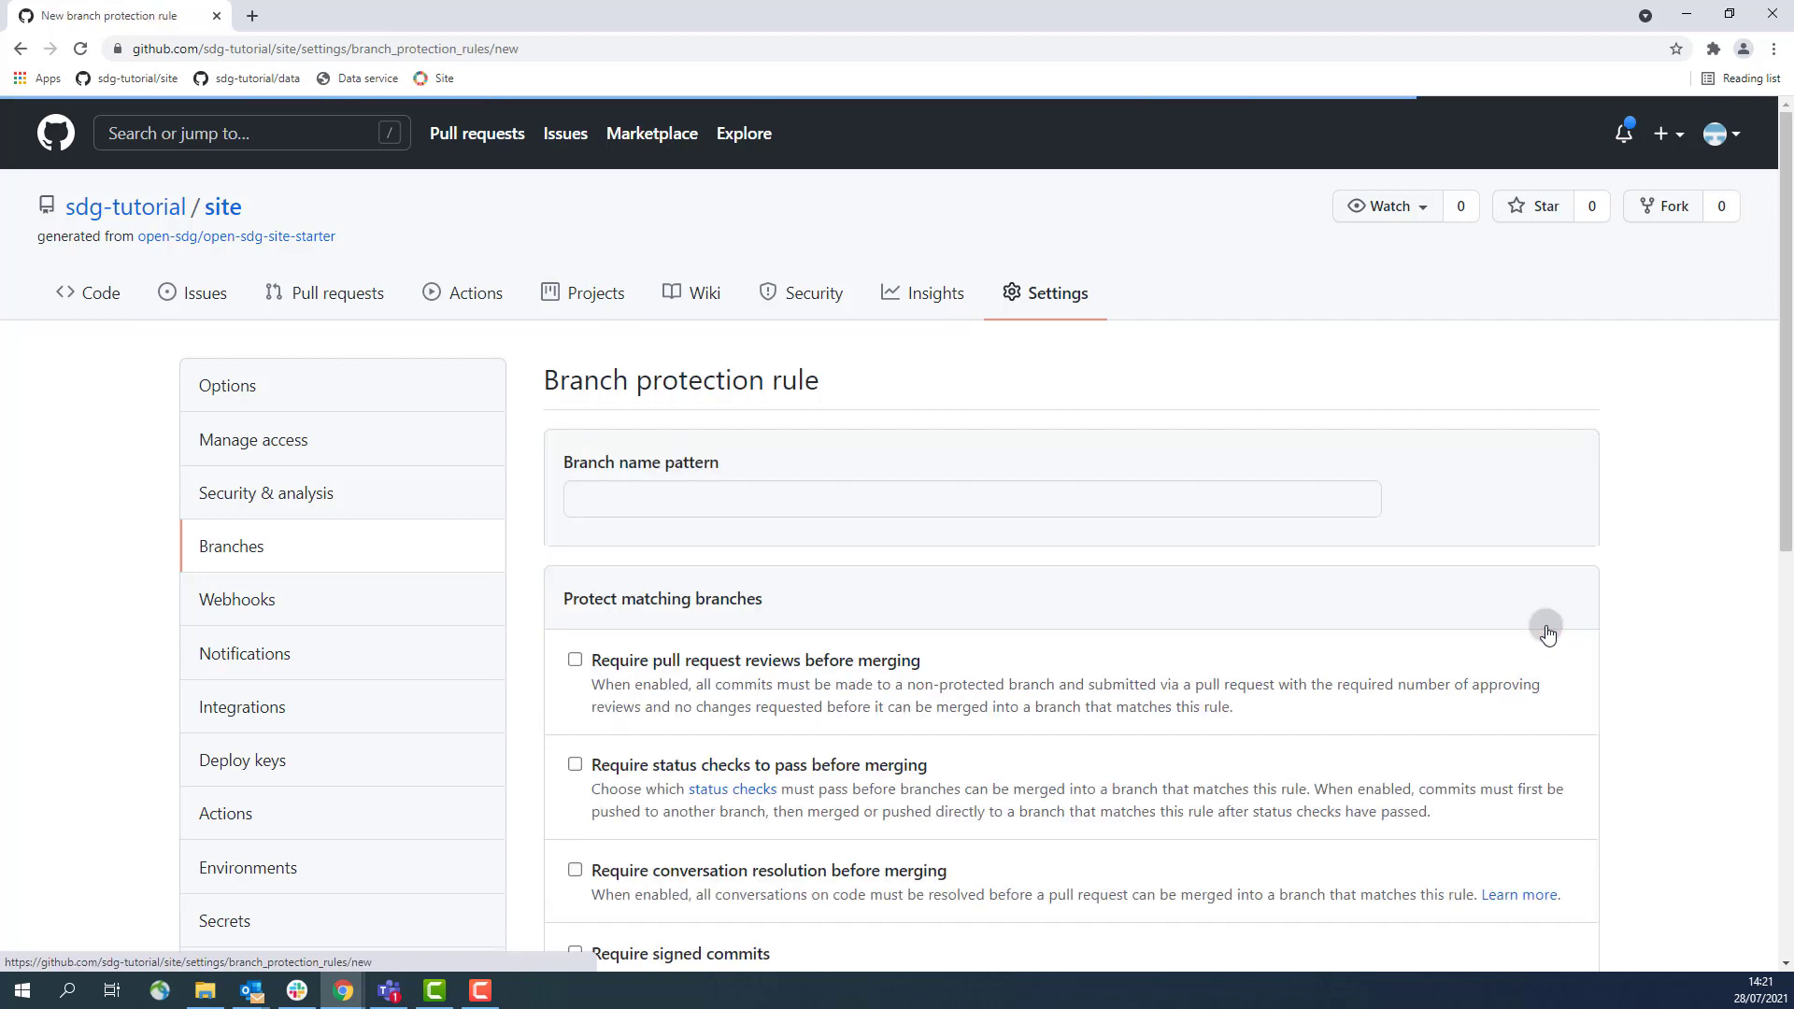
click(1037, 495)
text(velop)
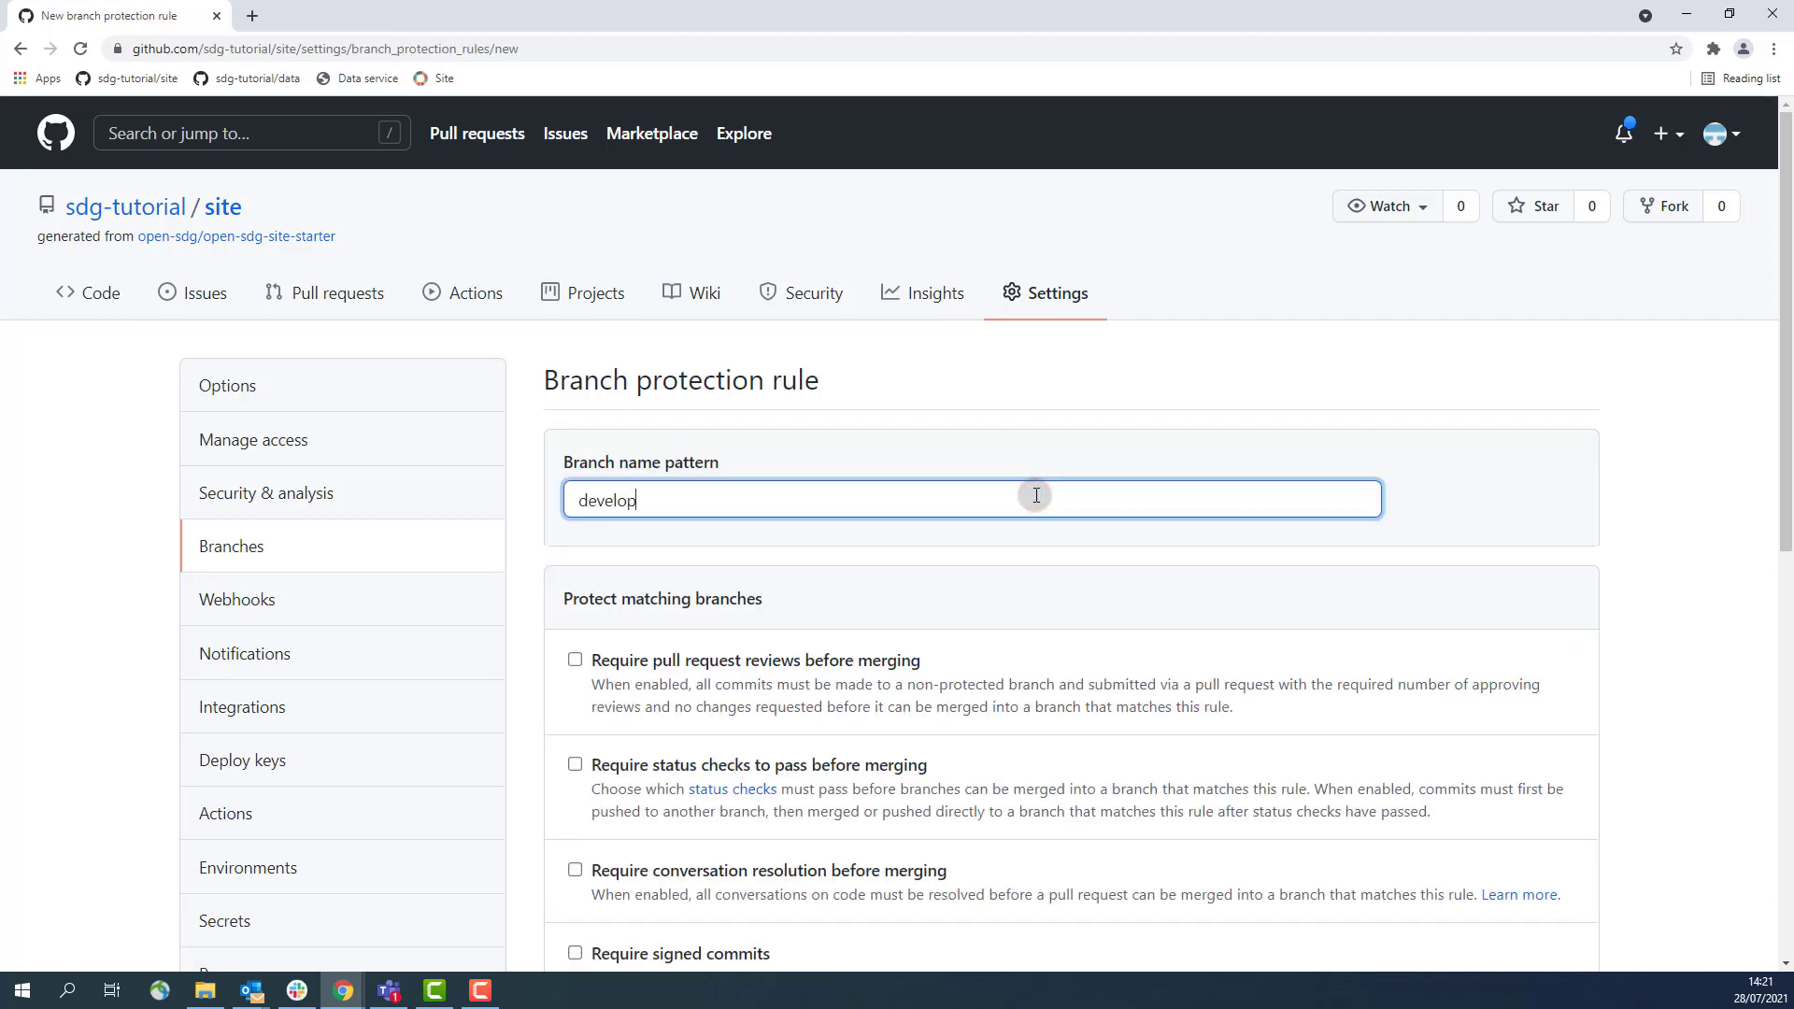
Require status checks to pass before merging in the site rule and add "test" as a required check.
scroll(1035, 495, down, 2)
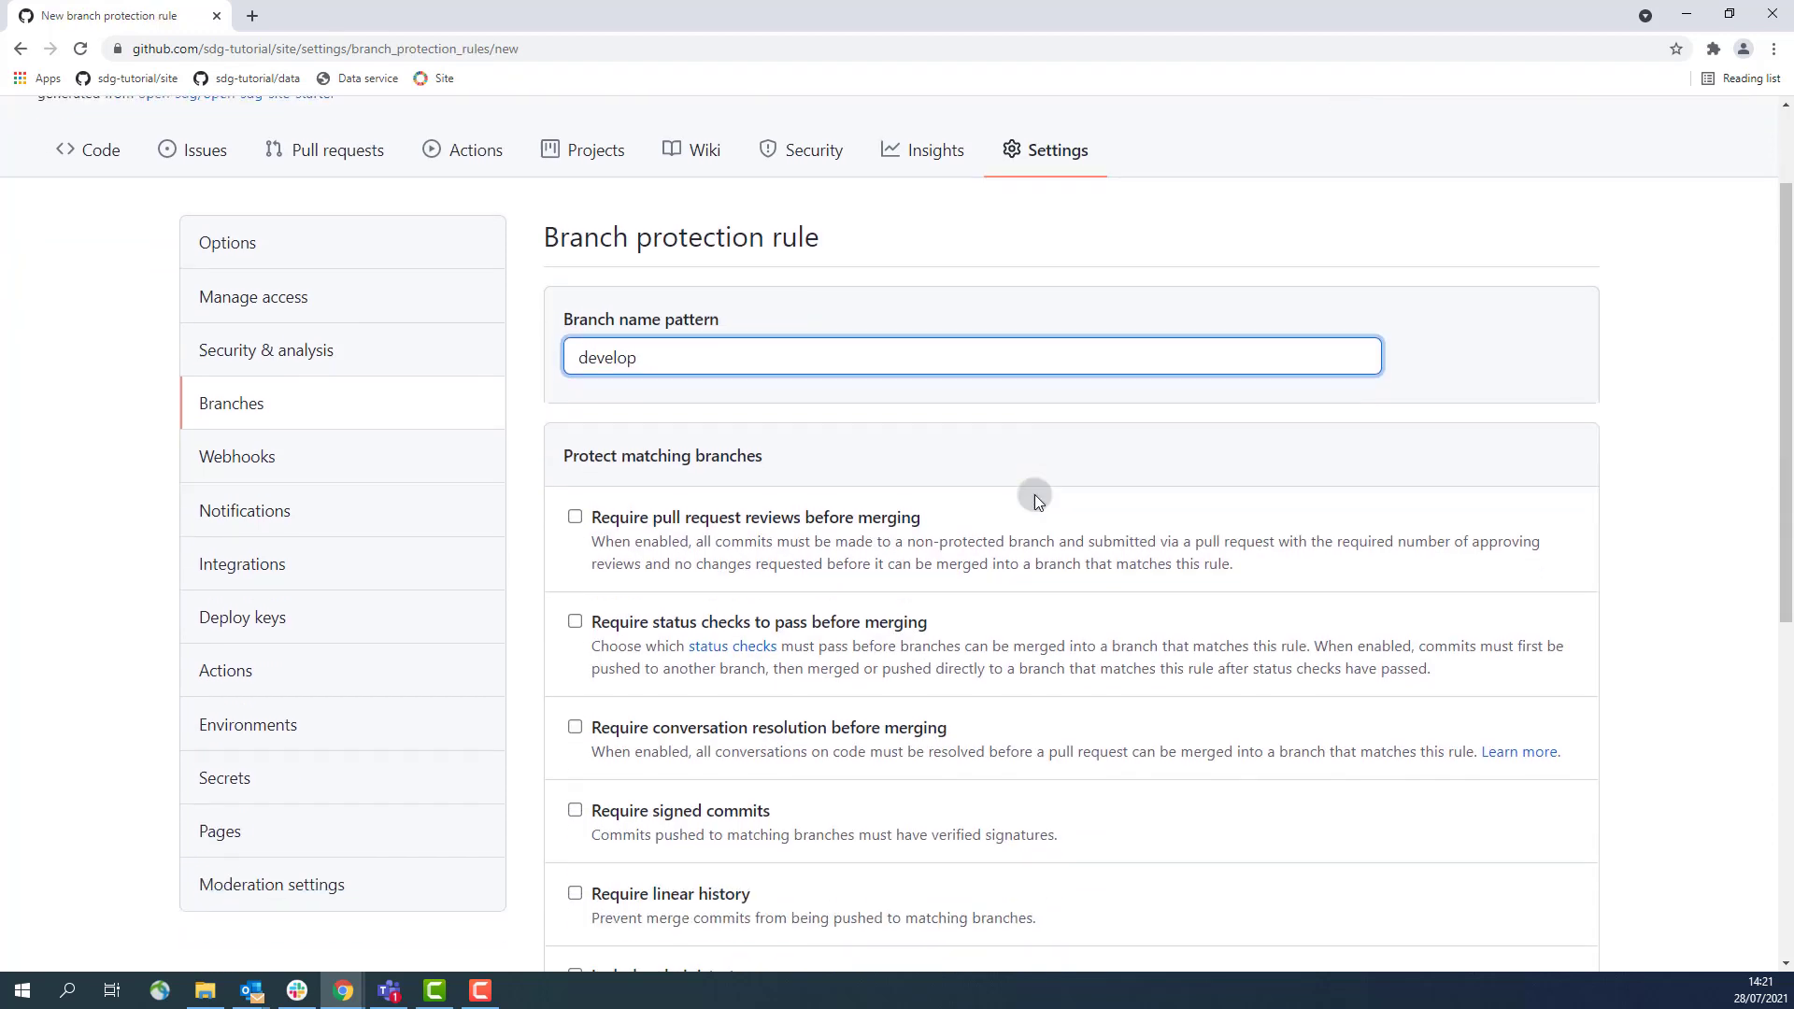
click(793, 578)
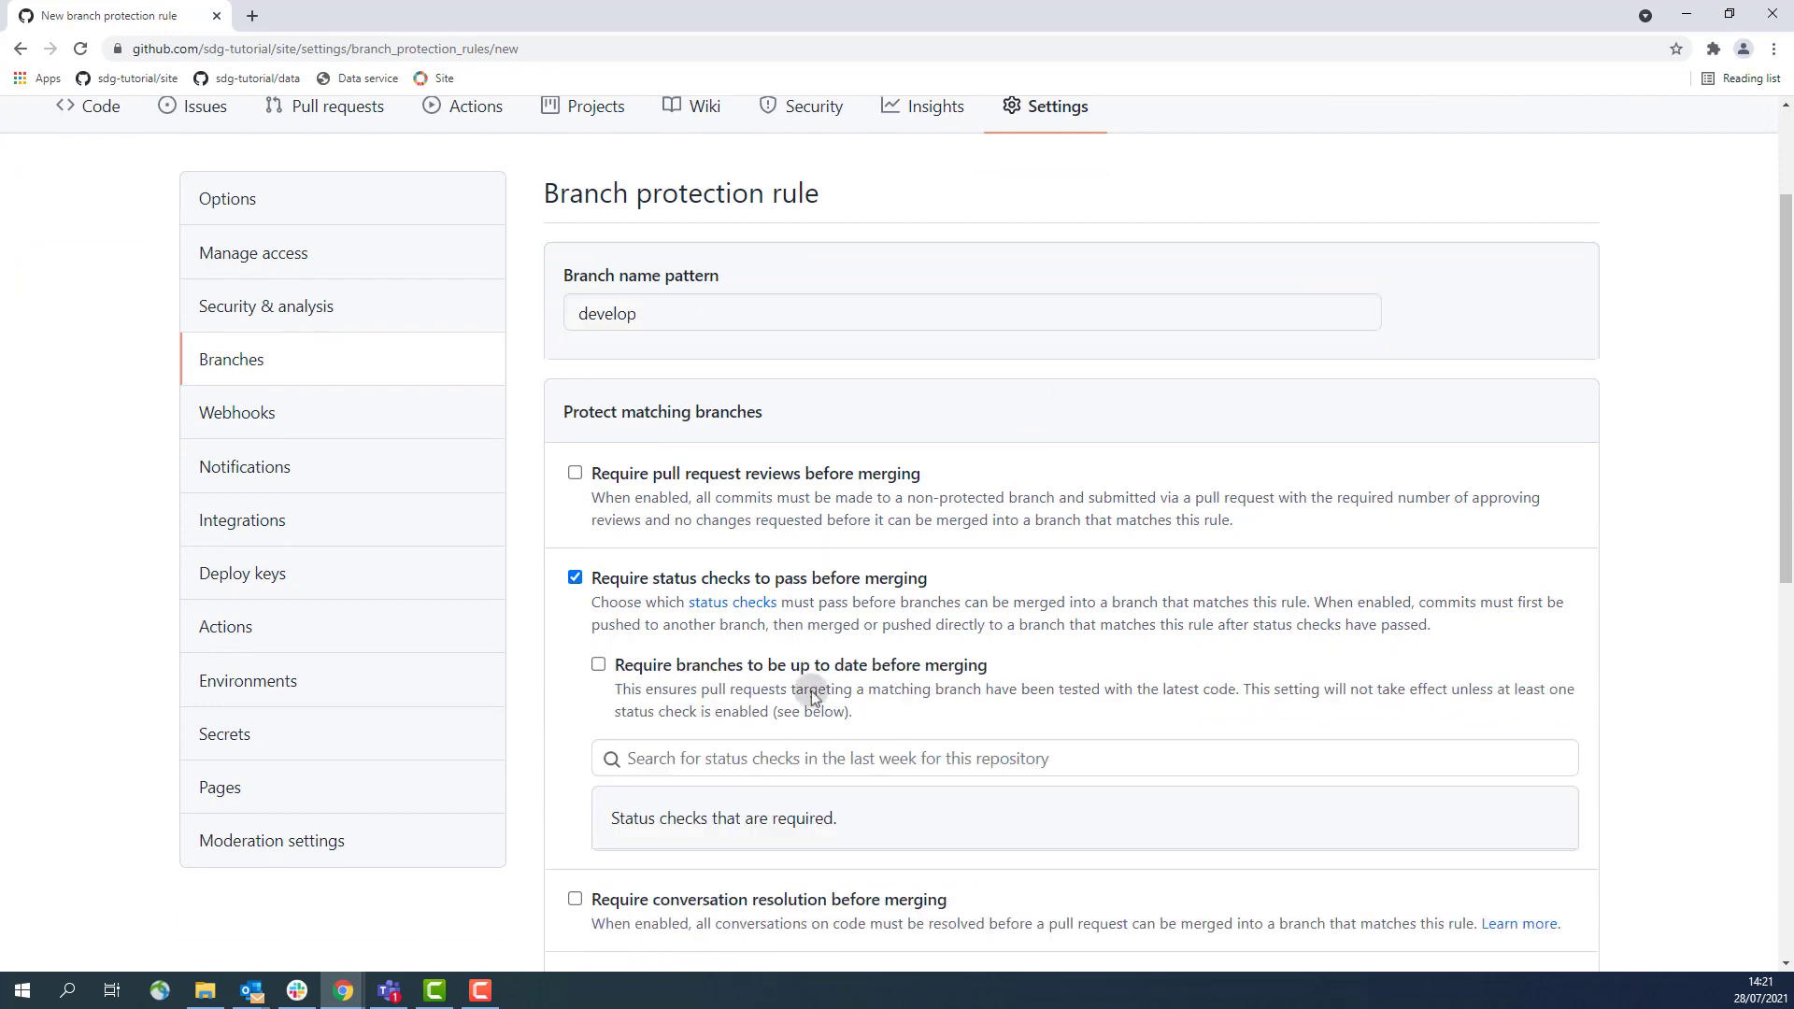
click(823, 759)
text(test)
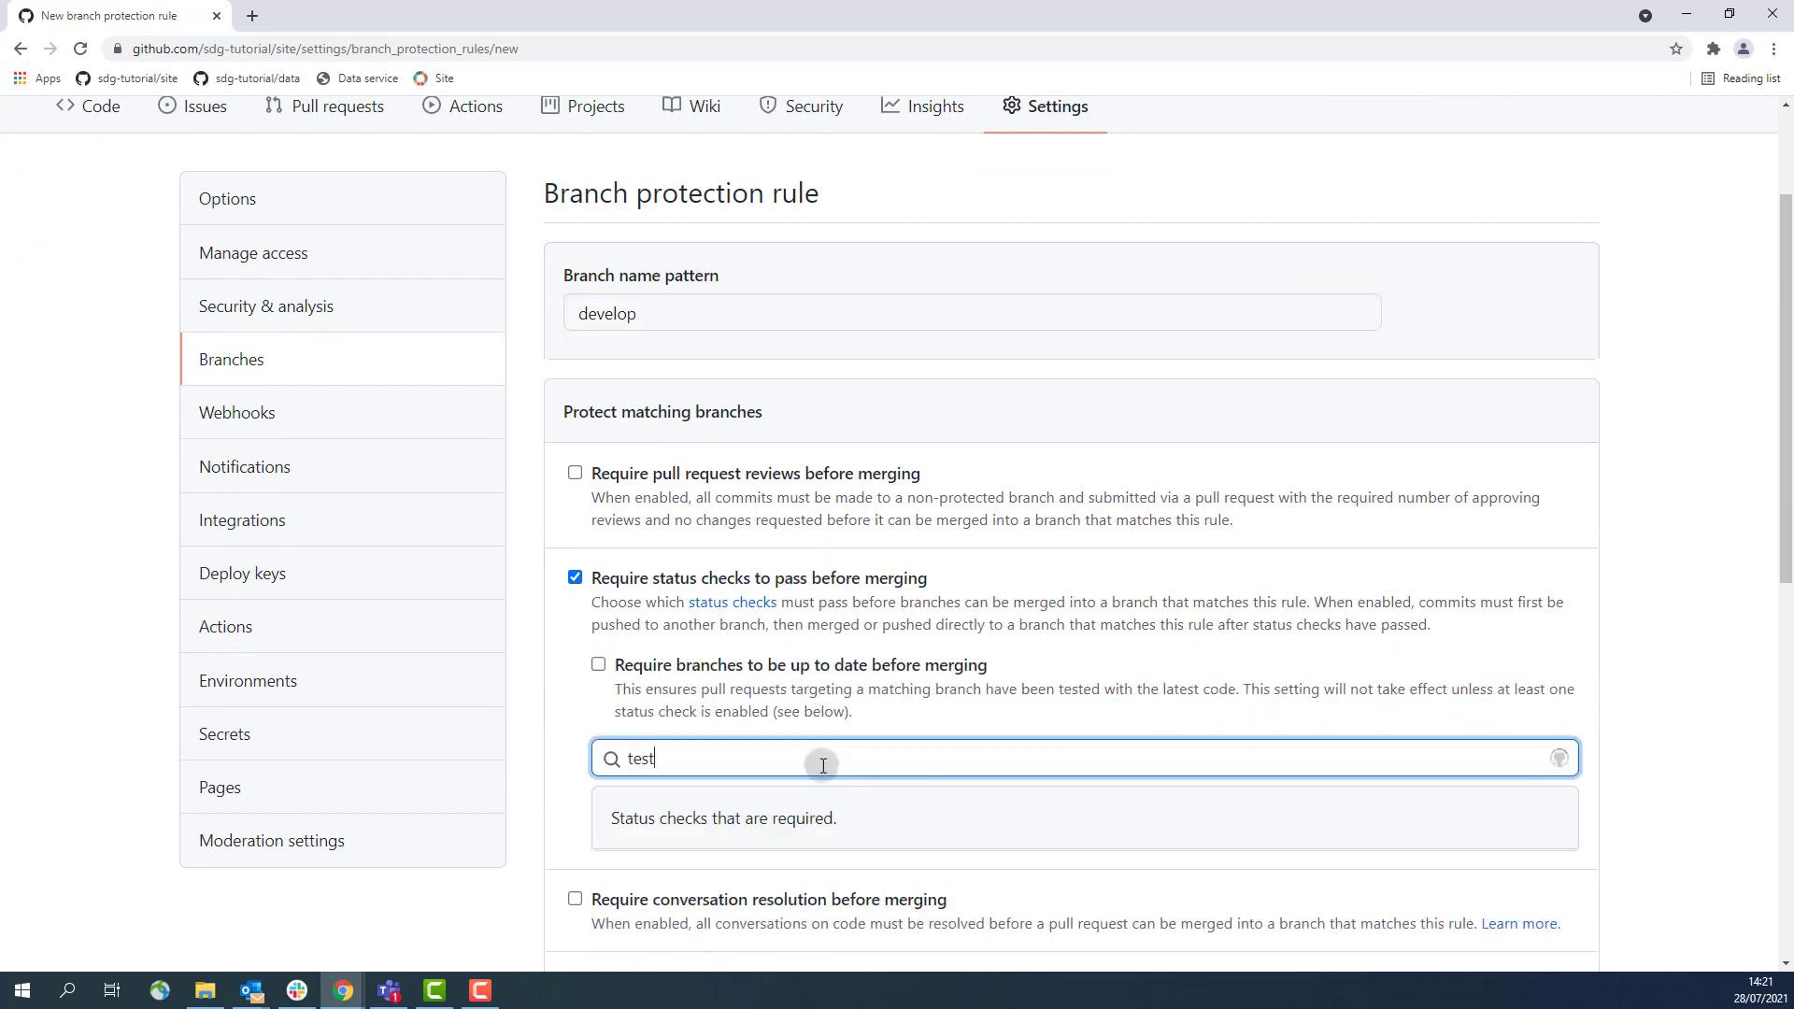
click(822, 790)
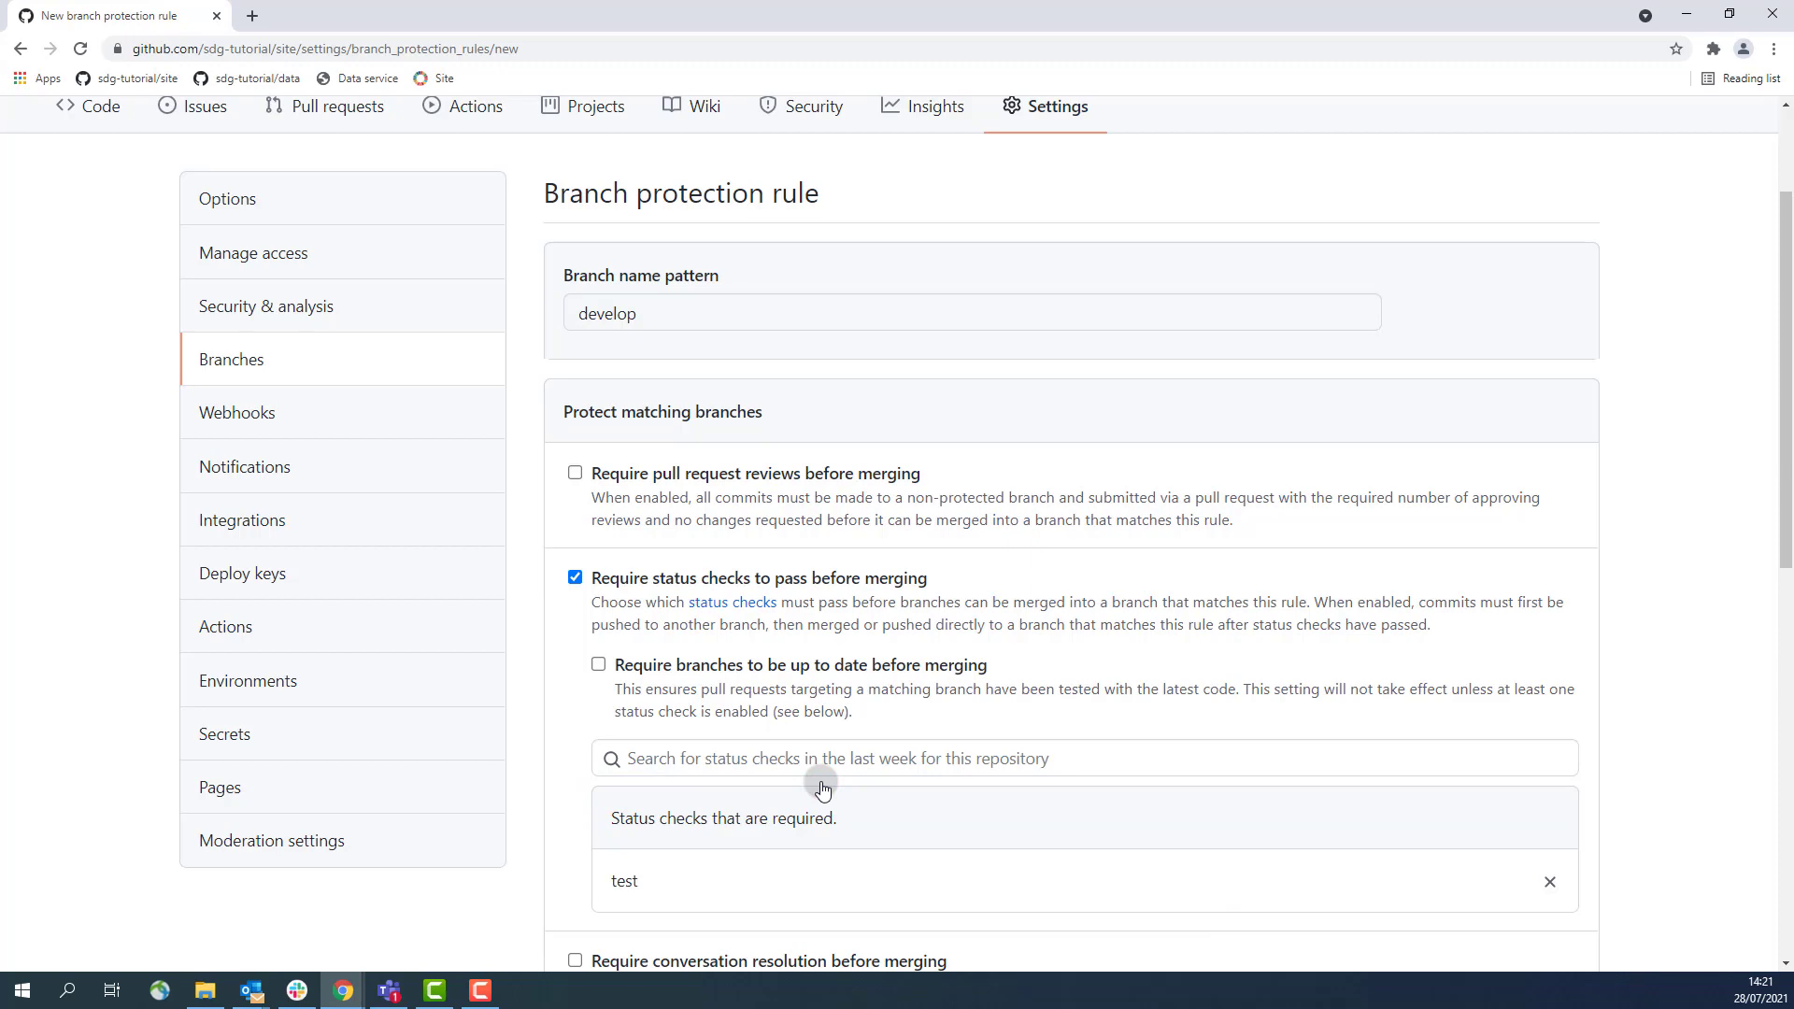
Create the site repository's develop protection rule, leaving the remaining protection options off.
scroll(822, 790, down, 5)
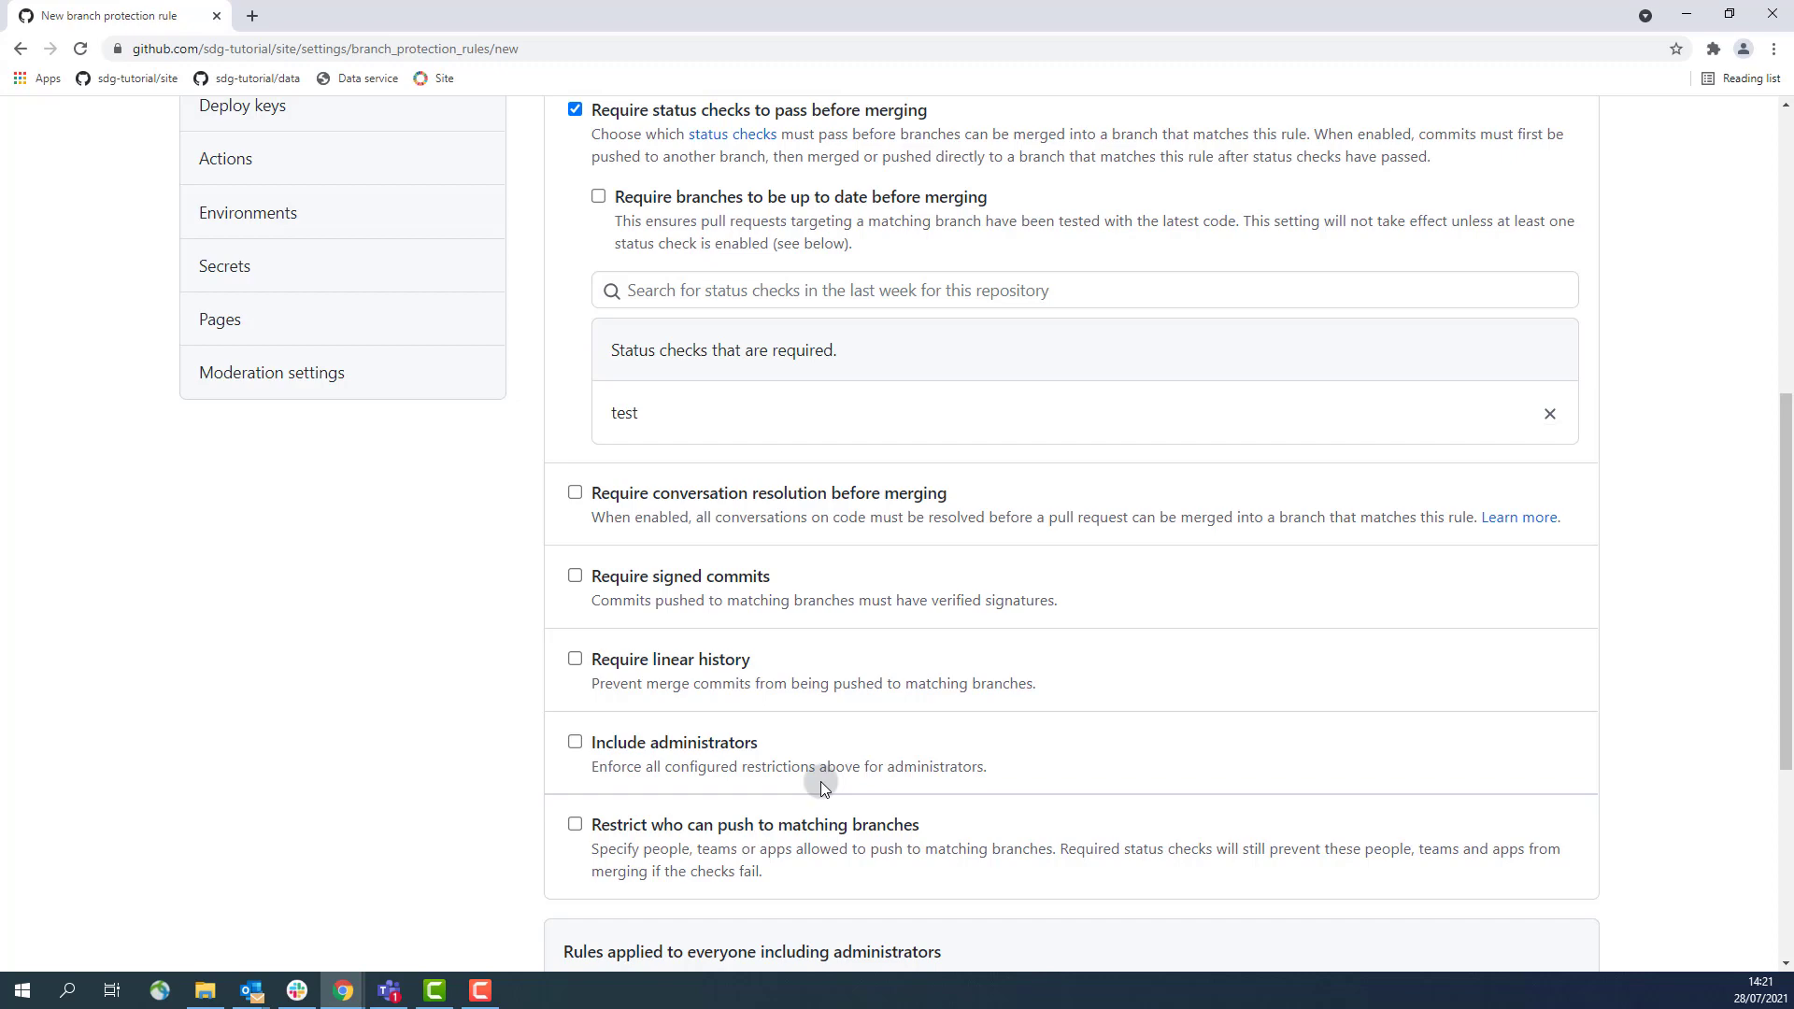
scroll(821, 781, down, 4)
click(593, 835)
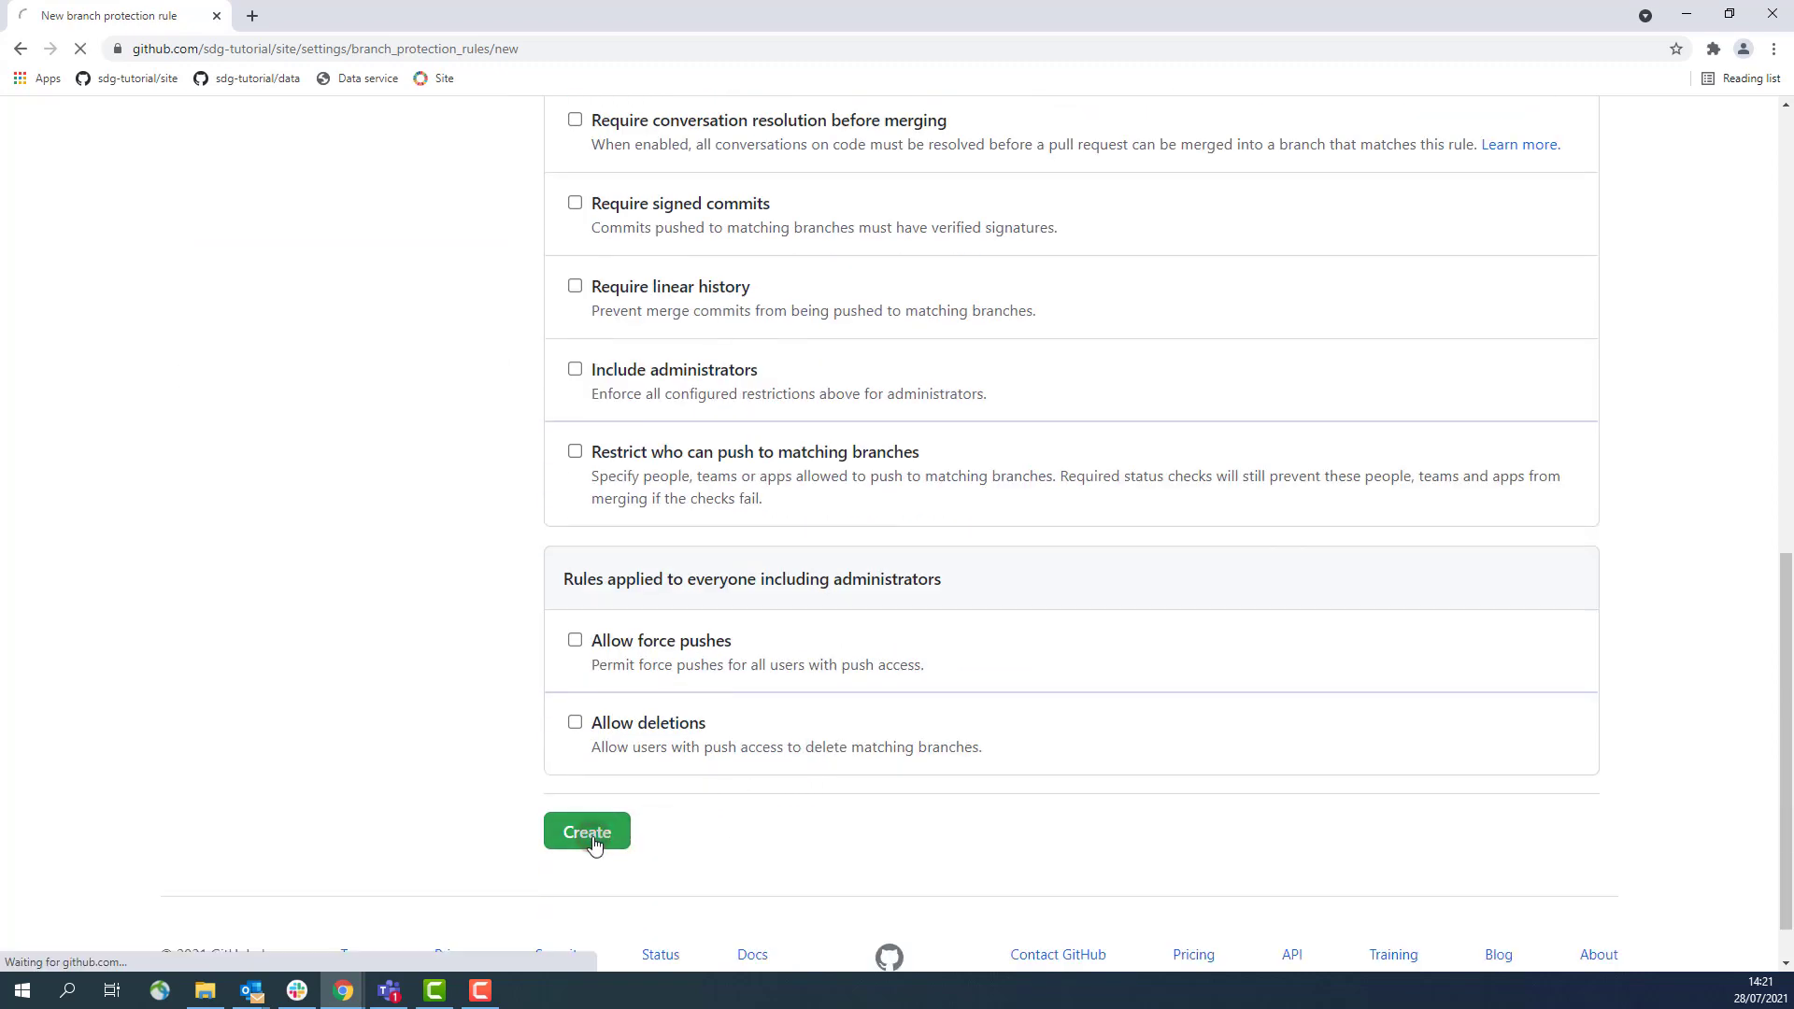